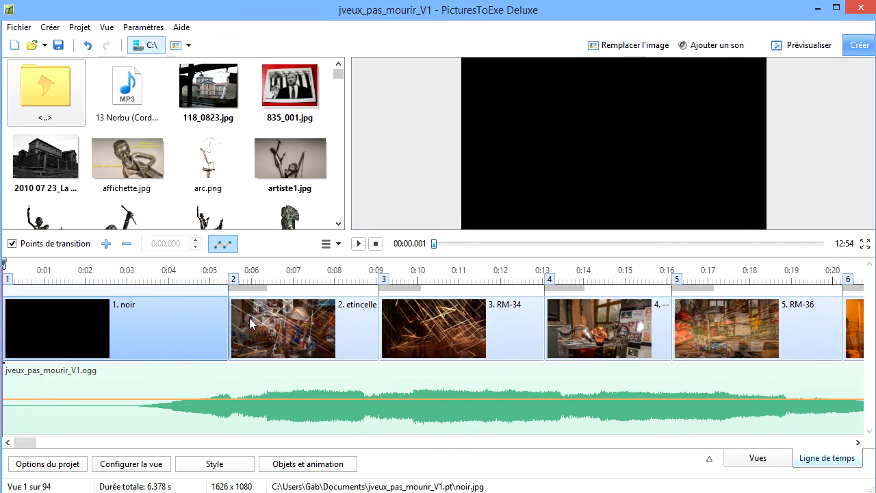
# Hide the volume envelope on the soundtrack and show it again
pyautogui.click(230, 246)
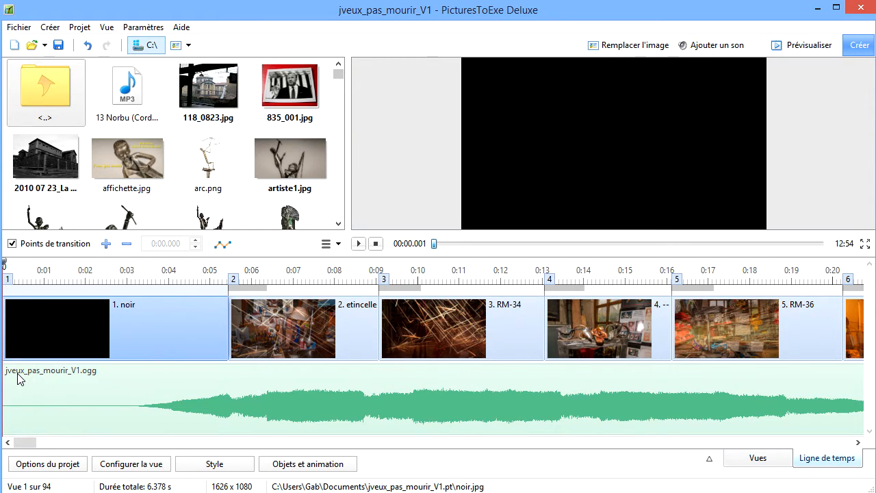
pyautogui.click(226, 248)
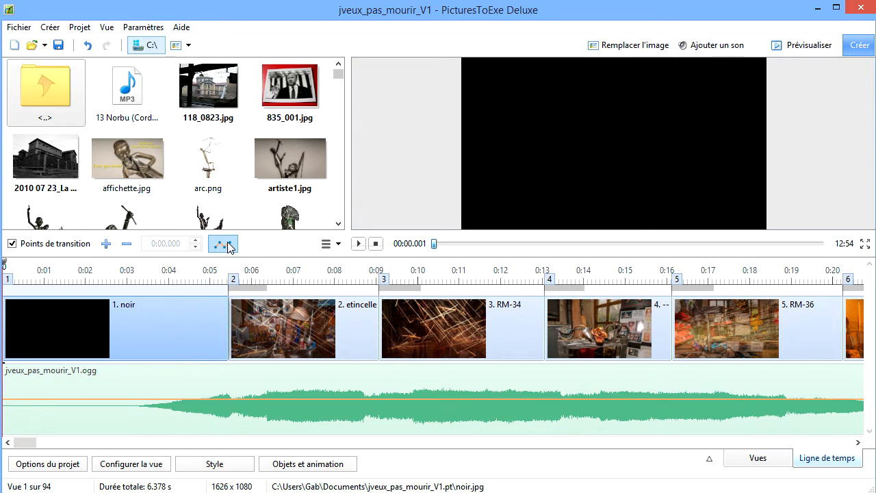
# Examine the commands available for the jveux_pas_mourir_V1.ogg soundtrack and for slide 3 (RM-34) on the timeline
pyautogui.click(383, 400)
pyautogui.rightClick(383, 381)
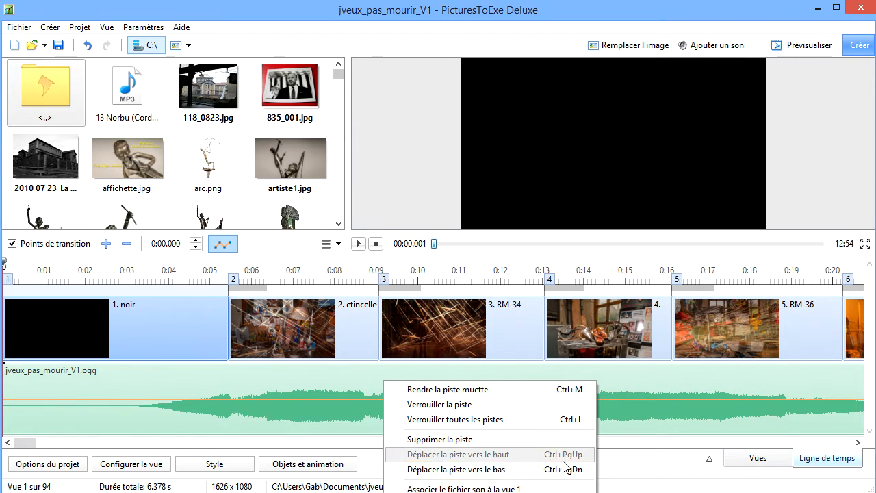
pyautogui.click(439, 341)
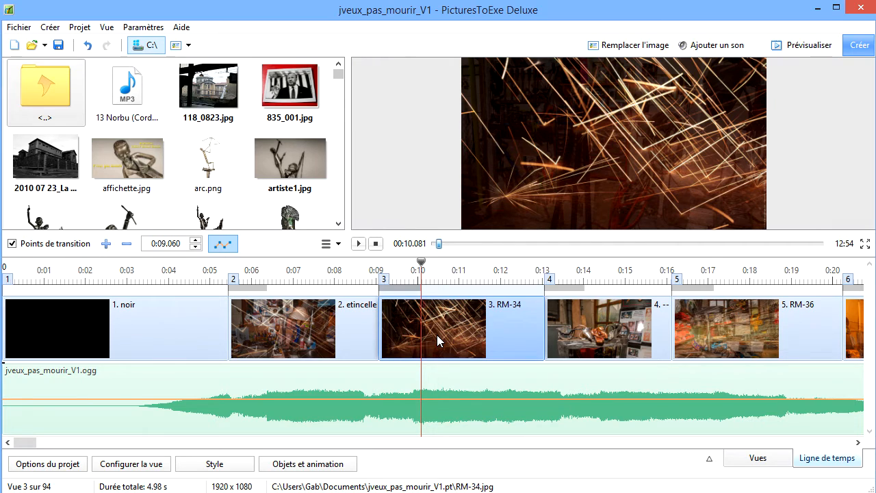
pyautogui.rightClick(440, 342)
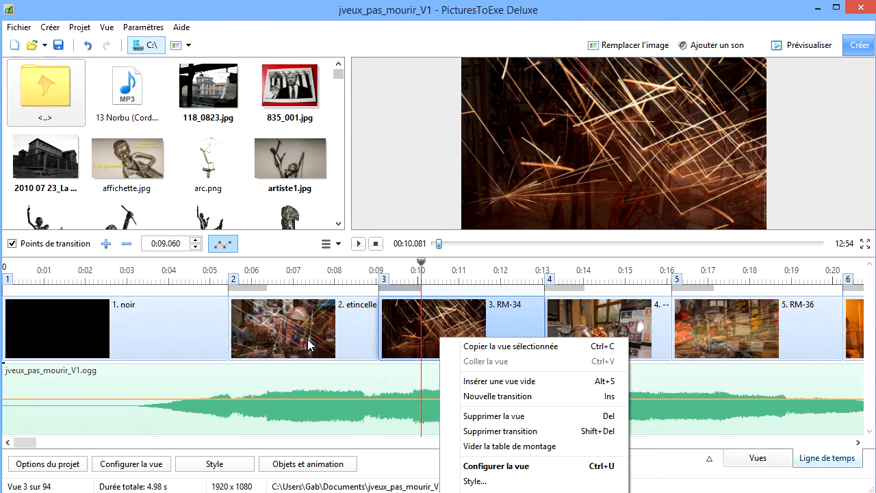
pyautogui.click(401, 323)
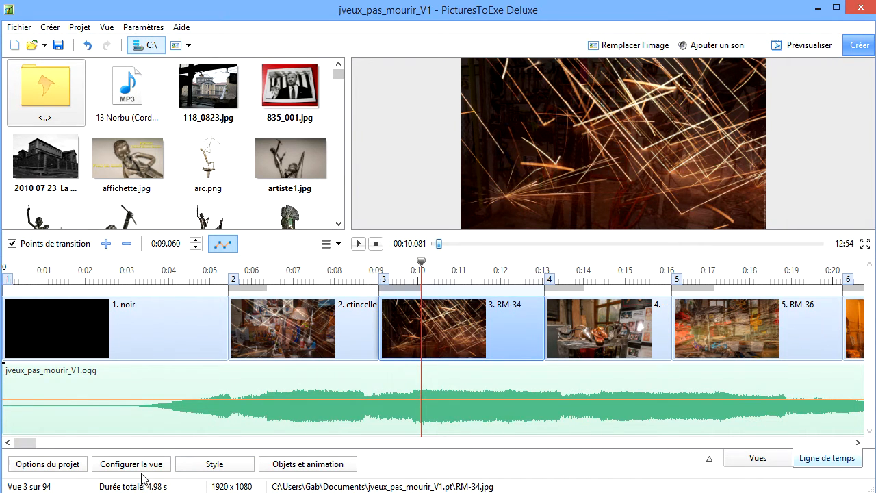
# Link the jveux_pas_mourir_V1.ogg sound to slide 1 in the project's sound options
pyautogui.click(65, 465)
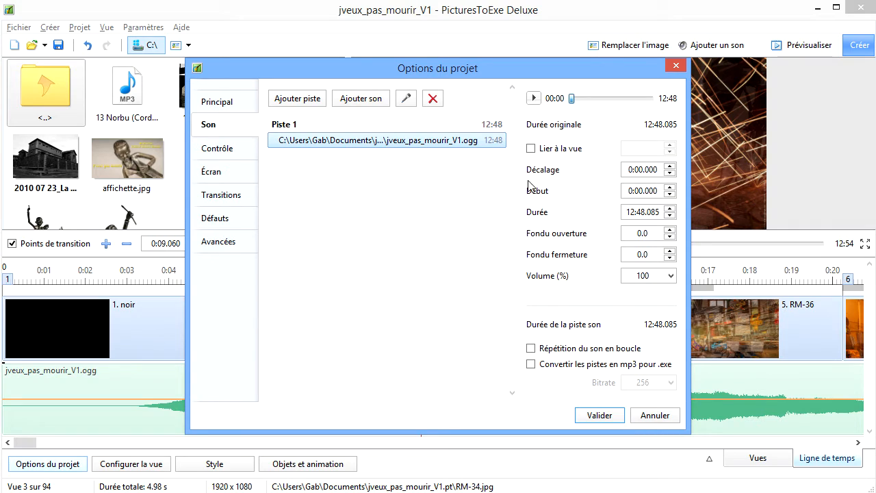
pyautogui.click(531, 149)
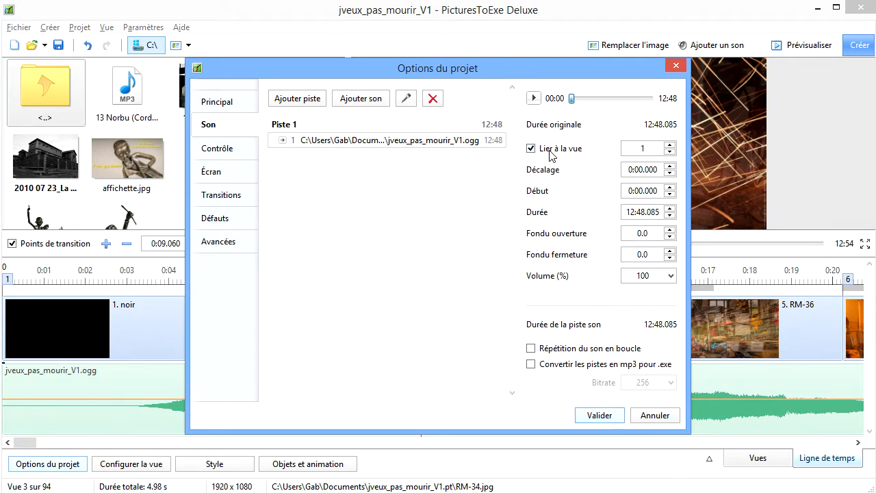
pyautogui.click(606, 420)
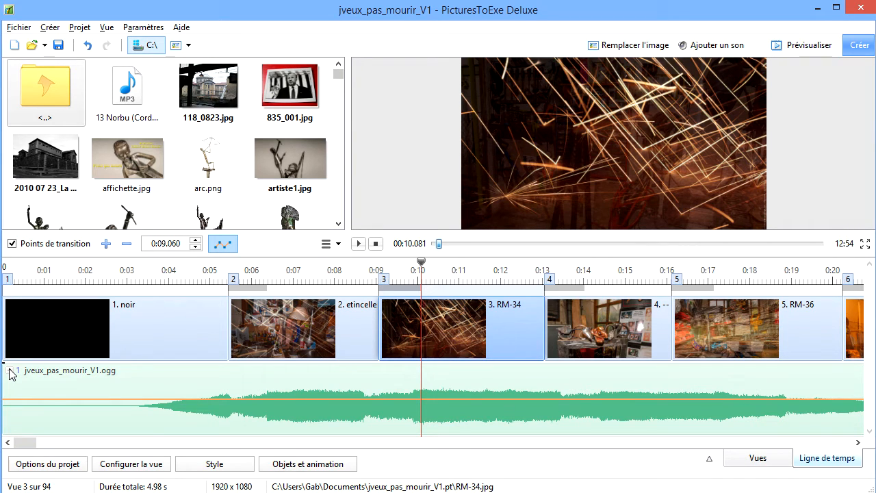
# Remove the slide link from the jveux_pas_mourir_V1.ogg sound in the project's sound options
pyautogui.click(45, 465)
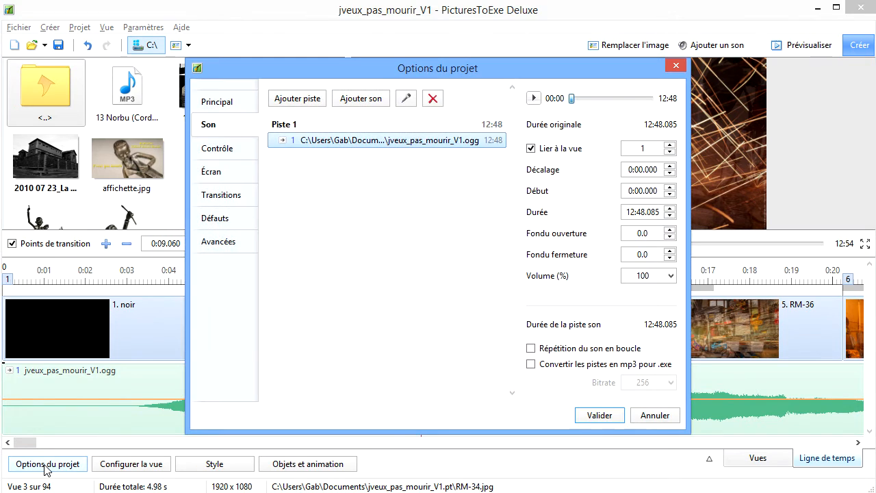
pyautogui.click(532, 149)
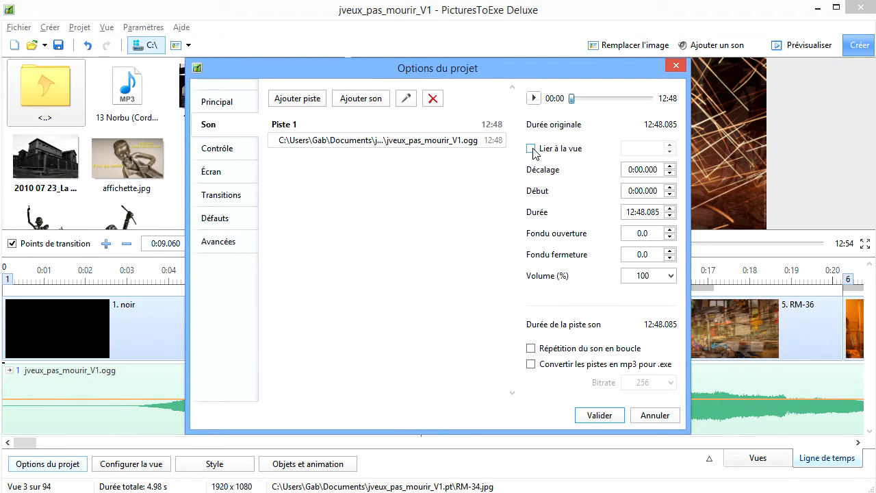
pyautogui.click(605, 416)
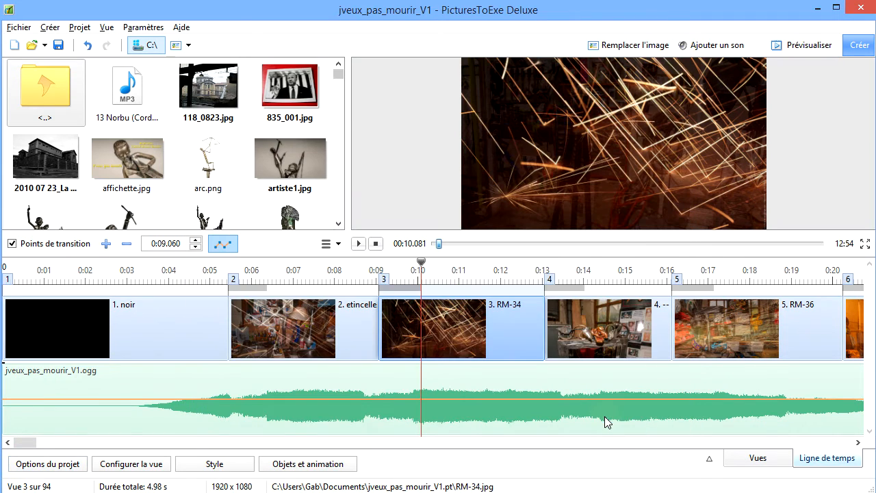
# Mute and lock the jveux_pas_mourir_V1.ogg soundtrack on the timeline
pyautogui.doubleClick(528, 375)
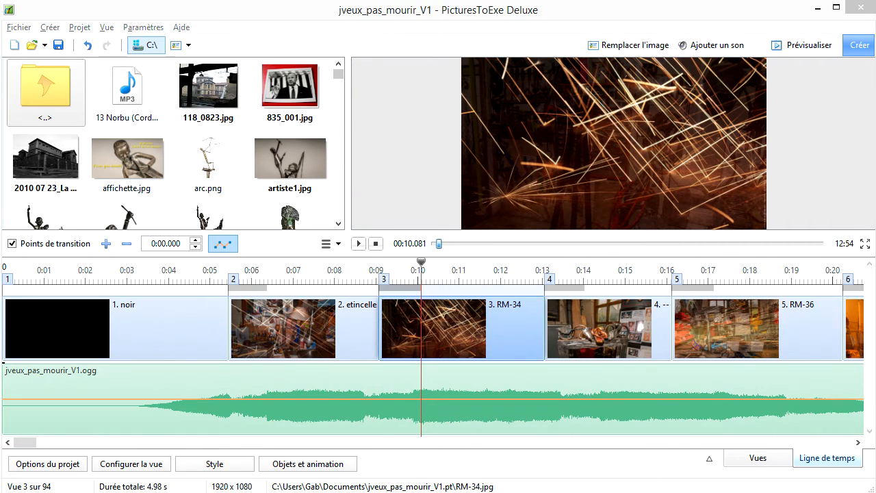
pyautogui.rightClick(516, 378)
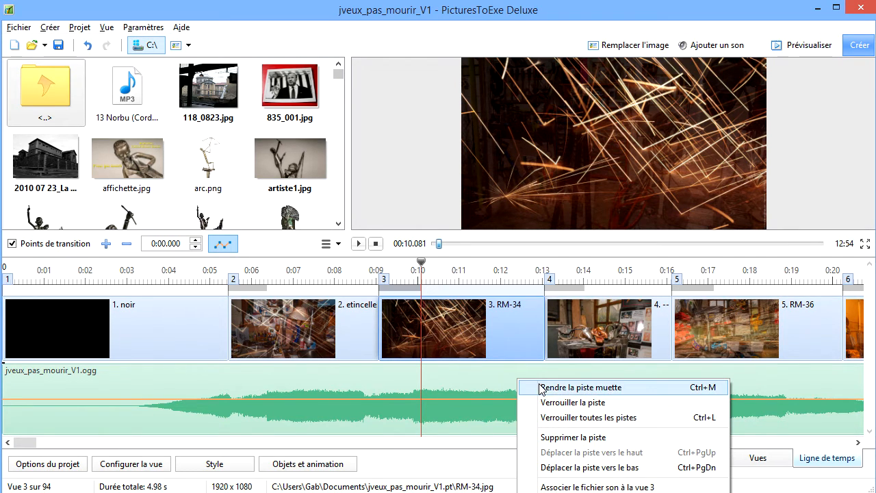
pyautogui.click(560, 388)
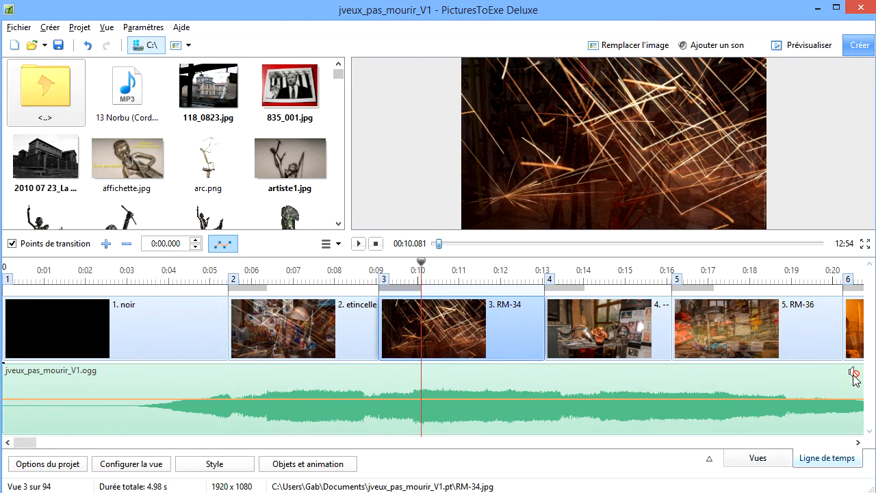
pyautogui.rightClick(701, 379)
pyautogui.click(748, 404)
# Unmute and unlock the jveux_pas_mourir_V1.ogg soundtrack
pyautogui.rightClick(673, 379)
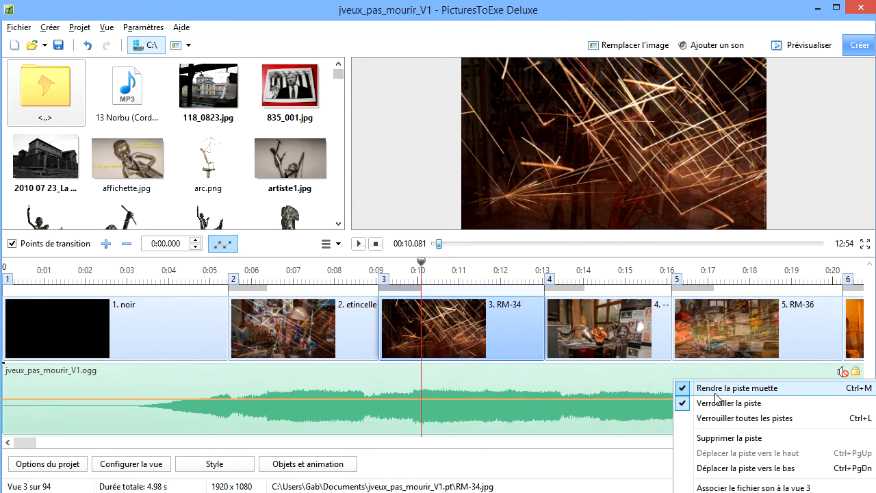
pyautogui.click(717, 388)
pyautogui.rightClick(697, 378)
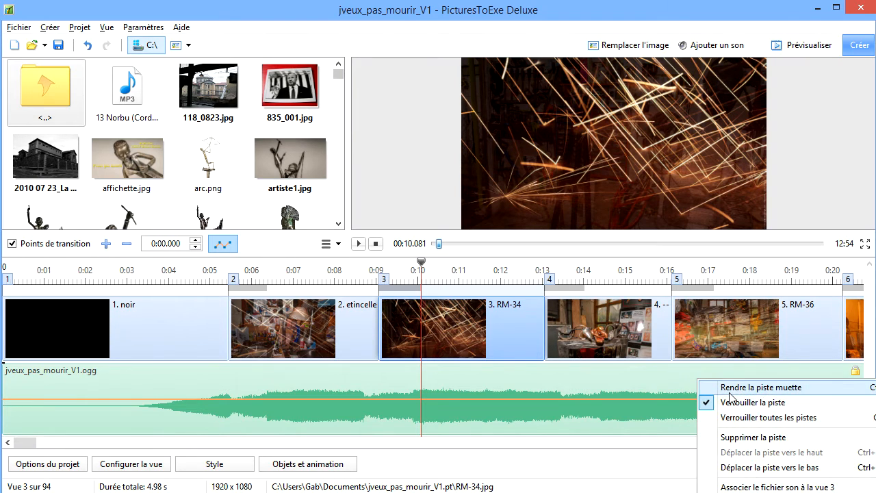
pyautogui.click(740, 404)
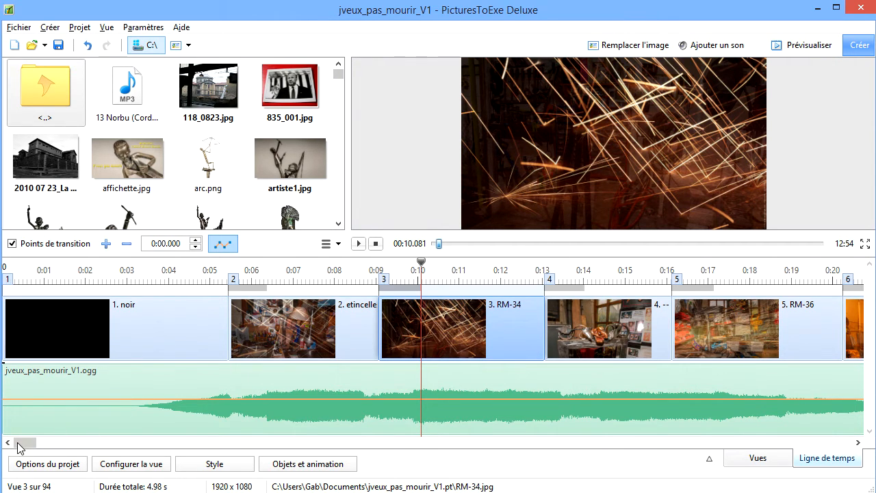
# Play the slideshow from slide 17 (RM_G-16) to listen to the soundtrack, and stop playback during slide 20
pyautogui.moveTo(21, 444); pyautogui.dragTo(69, 443)
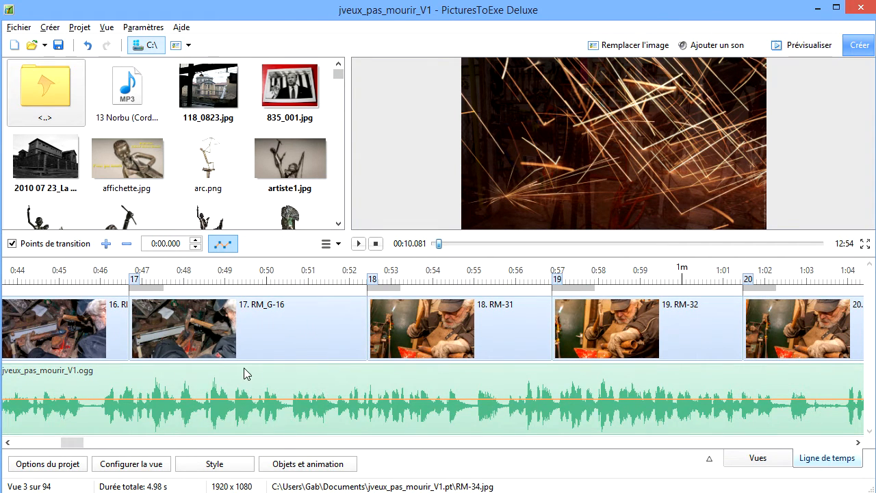
pyautogui.click(196, 341)
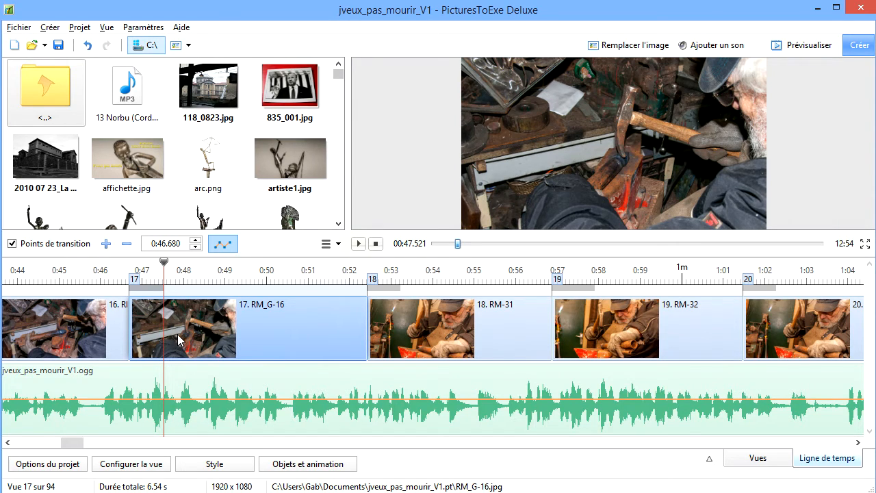
pyautogui.click(358, 245)
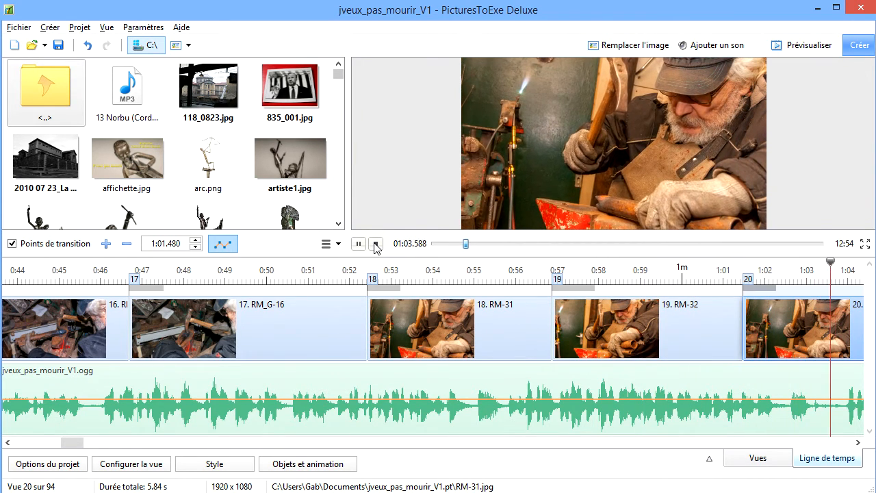
pyautogui.click(375, 245)
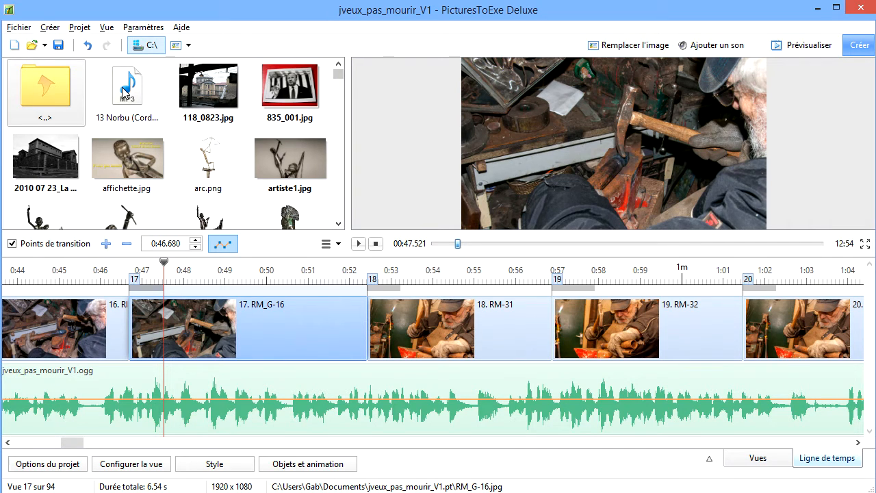
# Try to place 13 Norbu (Cordes).mp3 beneath the existing soundtrack, and enlarge the timeline over the file browser and preview
pyautogui.moveTo(126, 92); pyautogui.dragTo(183, 444)
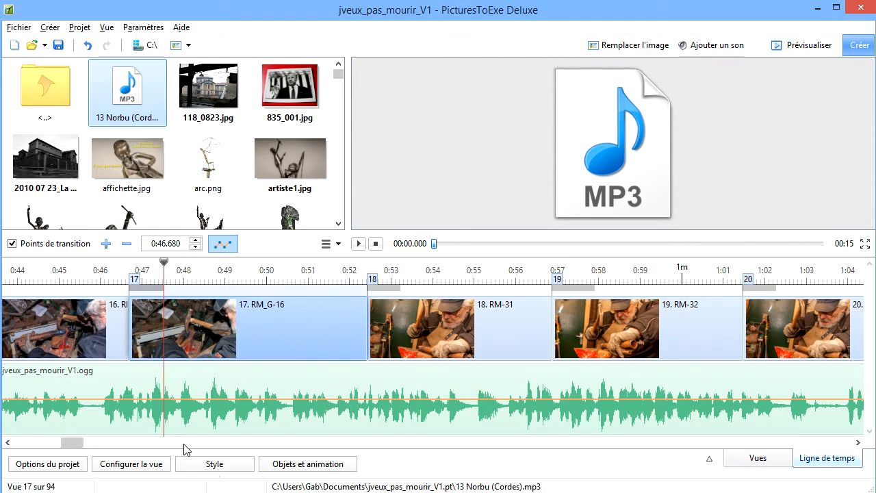
pyautogui.click(709, 458)
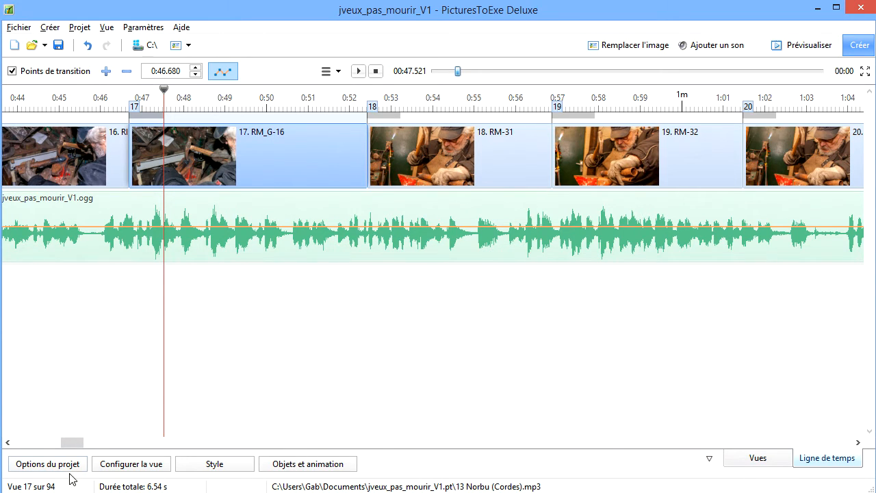
pyautogui.moveTo(72, 443); pyautogui.dragTo(164, 442)
pyautogui.moveTo(311, 468); pyautogui.dragTo(2, 445)
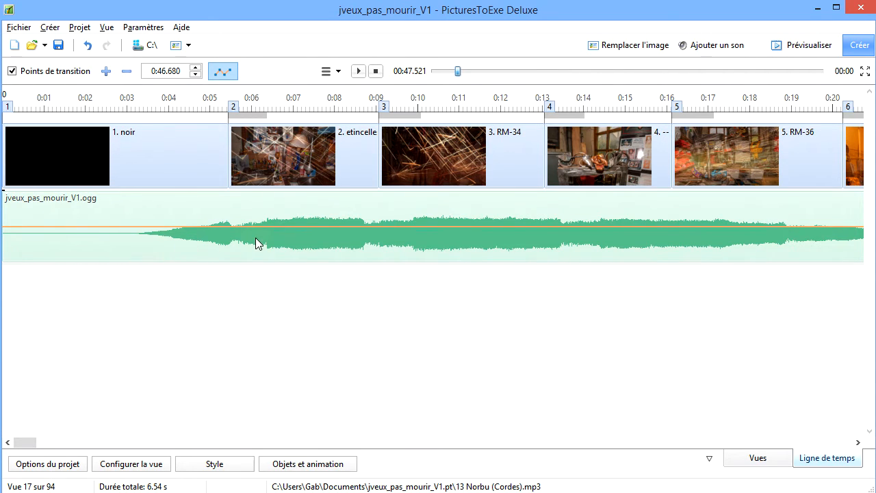
# Add a second sound track containing 13 Norbu (Cordes).mp3 from the jveux_pas_mourir_V1.pt folder in Documents
pyautogui.click(71, 466)
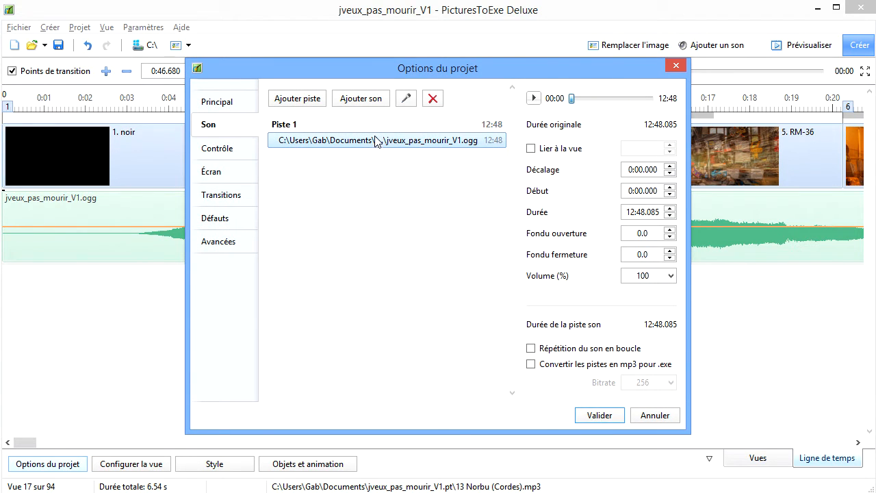
pyautogui.click(298, 103)
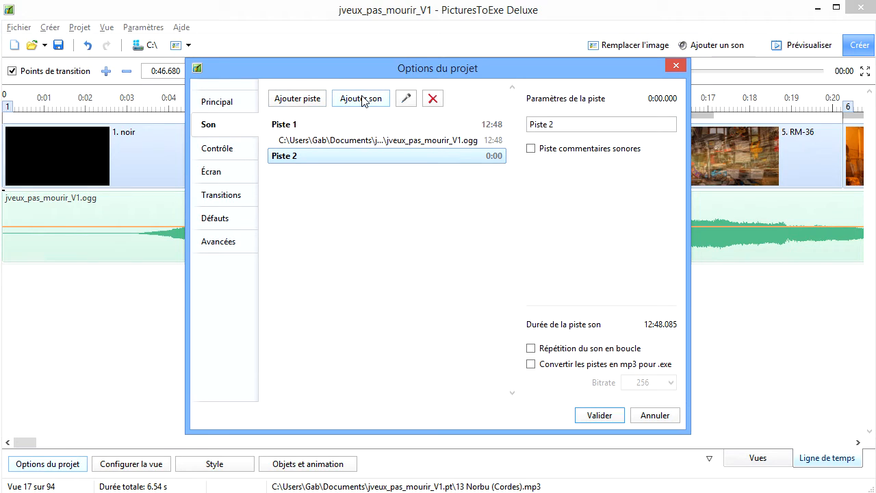
pyautogui.click(362, 100)
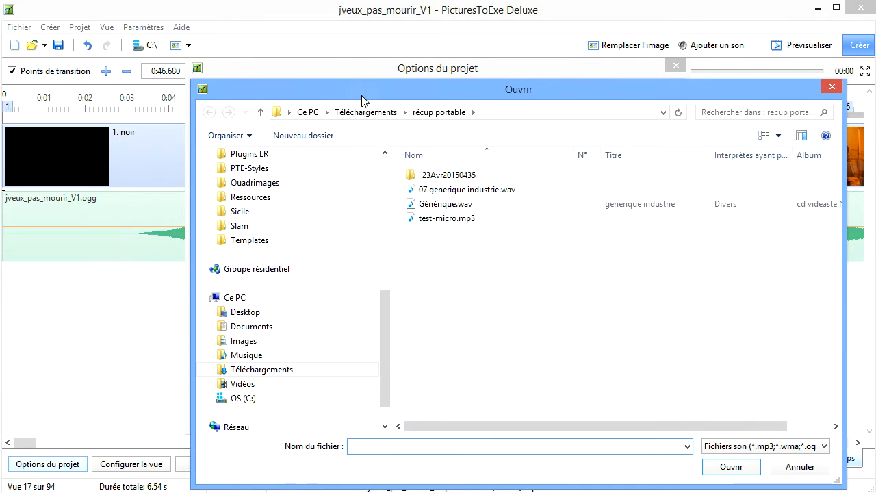
pyautogui.click(265, 332)
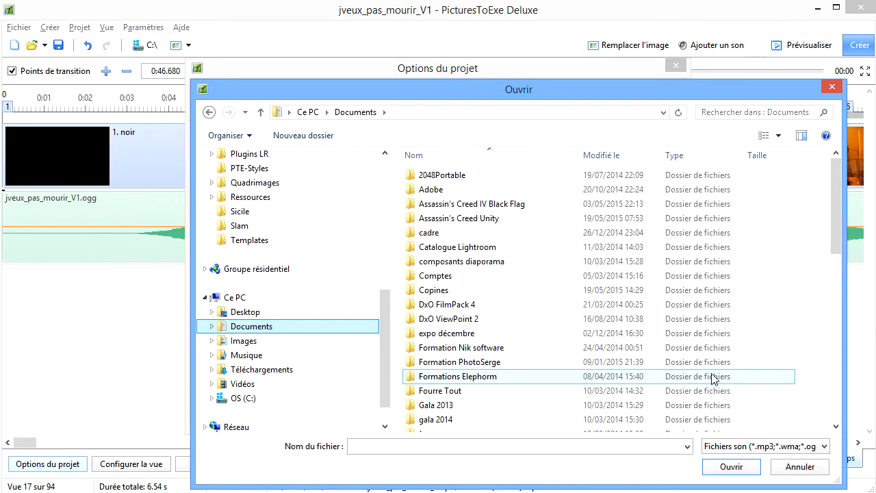
pyautogui.moveTo(836, 220); pyautogui.dragTo(834, 276)
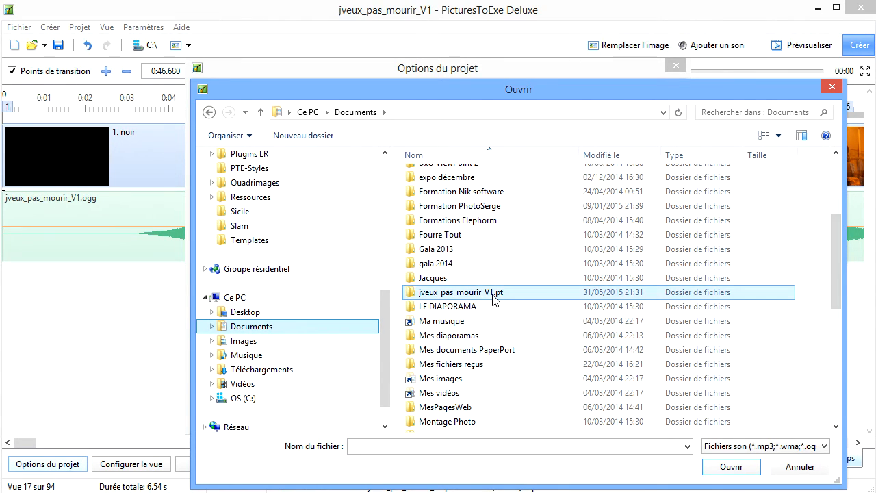
pyautogui.doubleClick(495, 295)
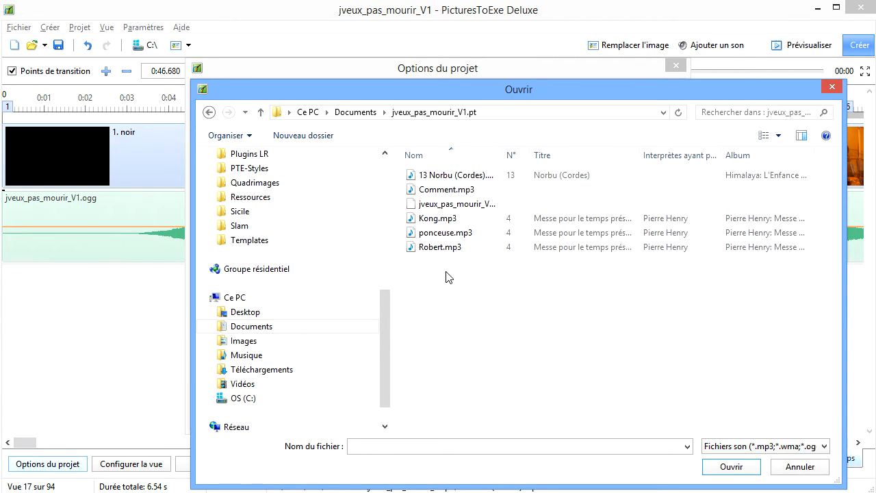
pyautogui.click(443, 180)
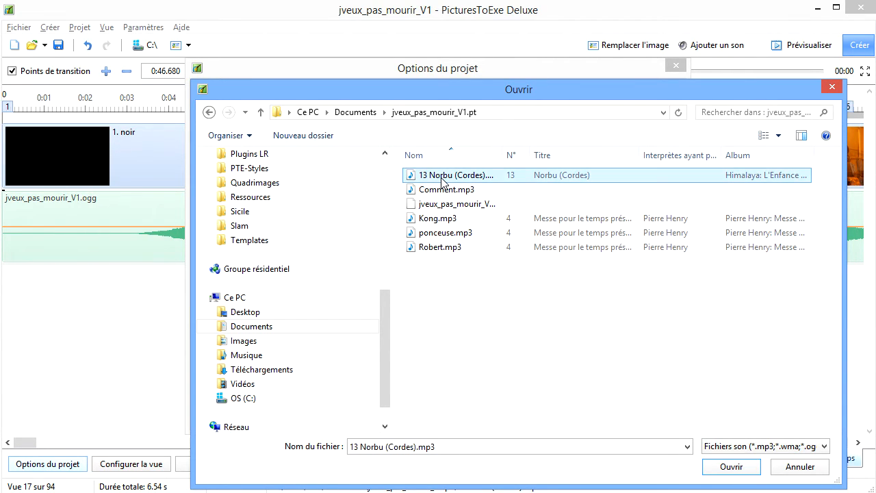
pyautogui.doubleClick(443, 180)
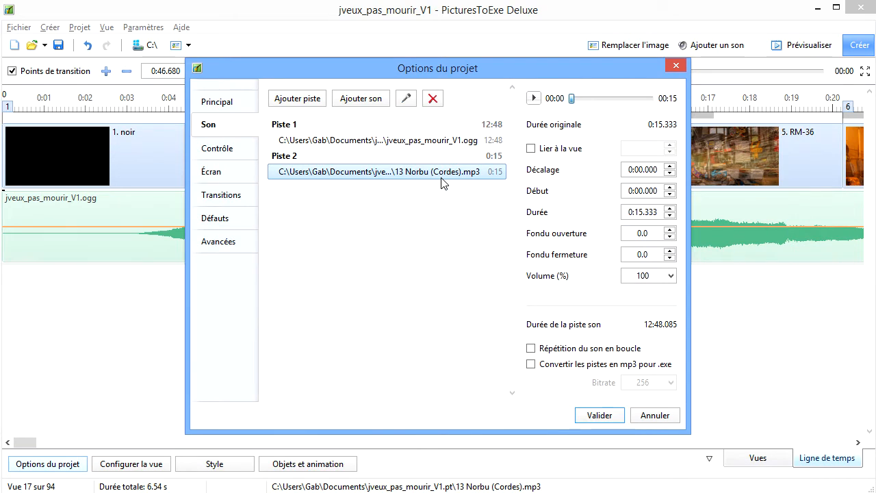
pyautogui.click(608, 417)
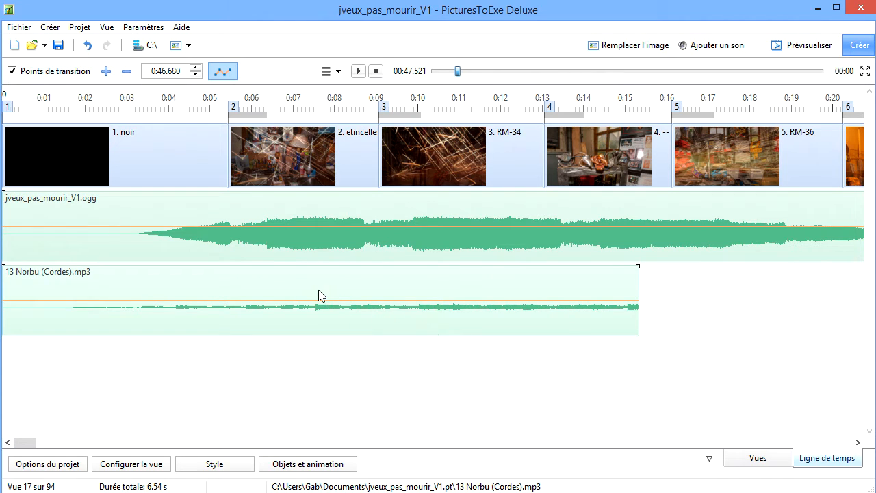
# Move 13 Norbu (Cordes).mp3 on the second track to start at 0:42.219 beneath slide 16 (RM_G-15), and select that slide
pyautogui.moveTo(291, 286); pyautogui.dragTo(868, 302)
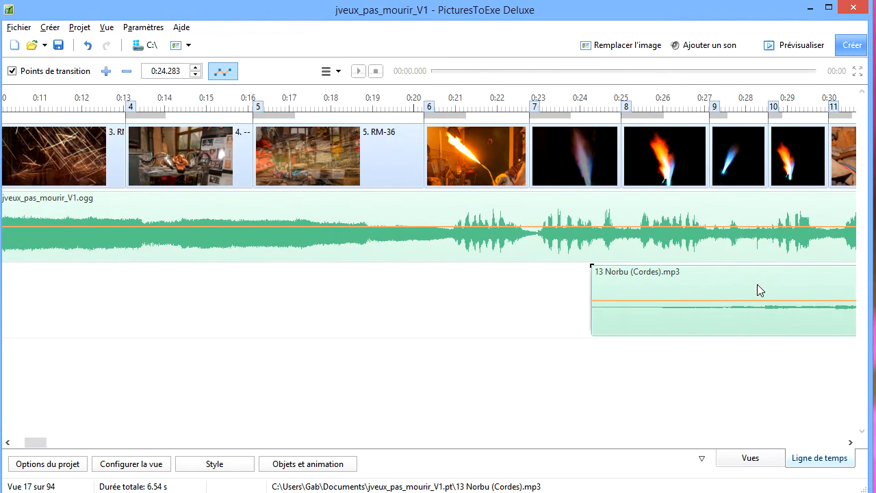
pyautogui.moveTo(689, 285); pyautogui.dragTo(585, 311)
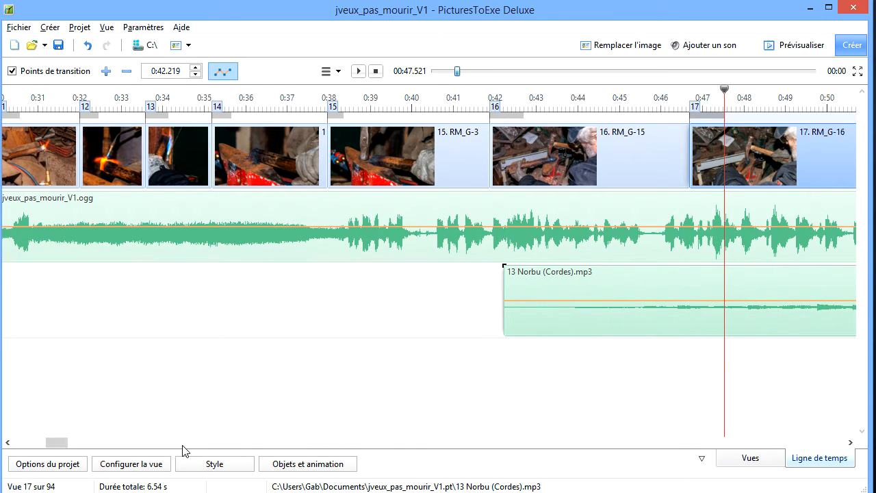
pyautogui.moveTo(67, 444); pyautogui.dragTo(74, 444)
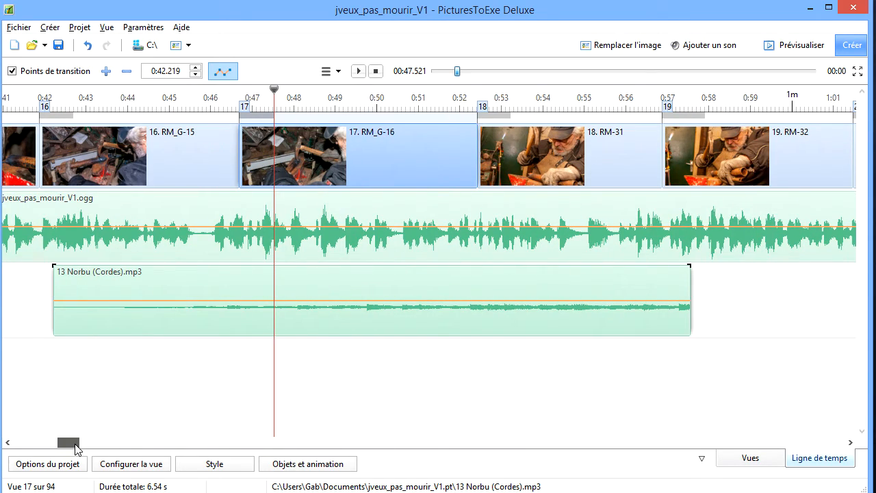
pyautogui.moveTo(75, 444); pyautogui.dragTo(65, 443)
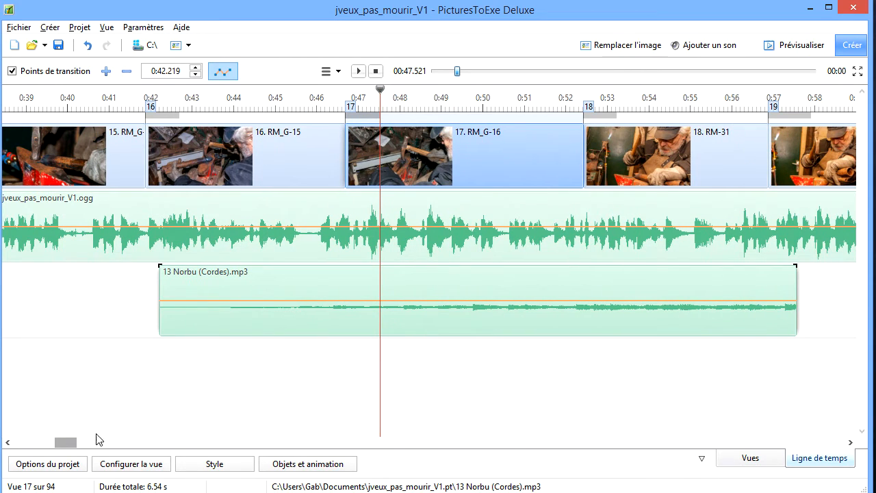
pyautogui.click(179, 157)
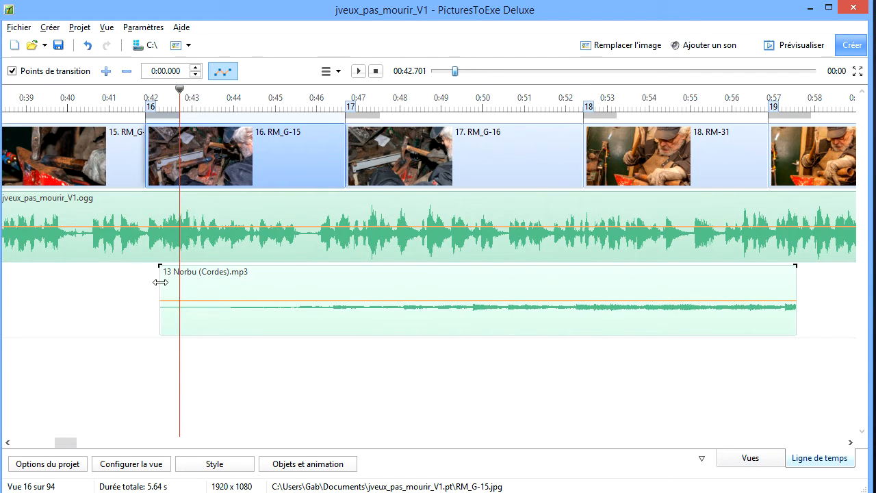
# Trim the start and end of the 13 Norbu (Cordes).mp3 clip on the timeline, and extend both ends back to its full length
pyautogui.moveTo(161, 281); pyautogui.dragTo(211, 282)
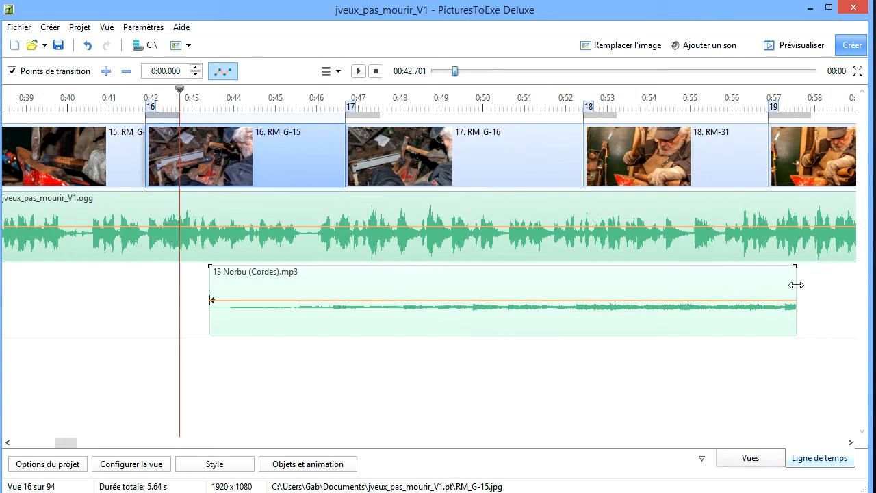
pyautogui.moveTo(796, 285); pyautogui.dragTo(712, 285)
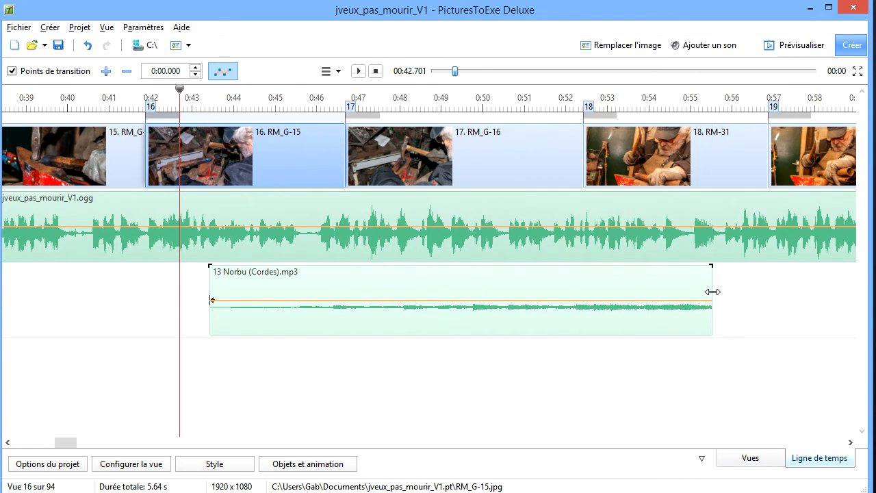
pyautogui.moveTo(713, 291); pyautogui.dragTo(796, 297)
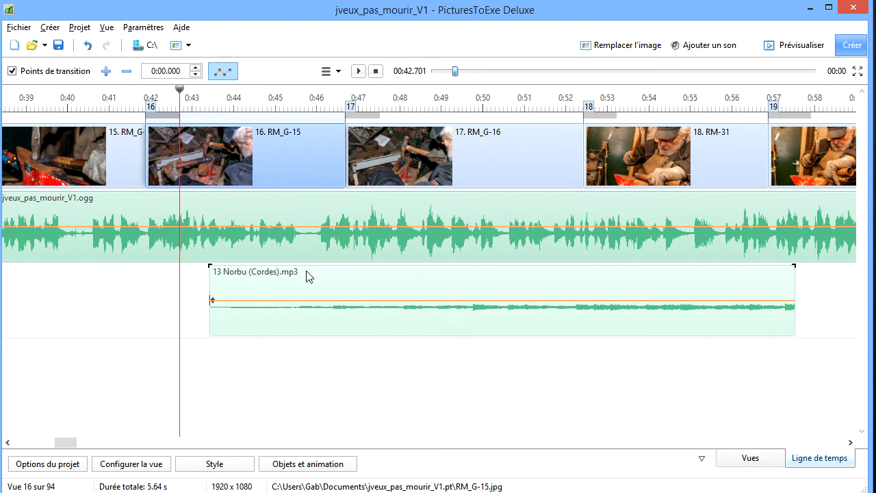
pyautogui.moveTo(209, 280); pyautogui.dragTo(180, 281)
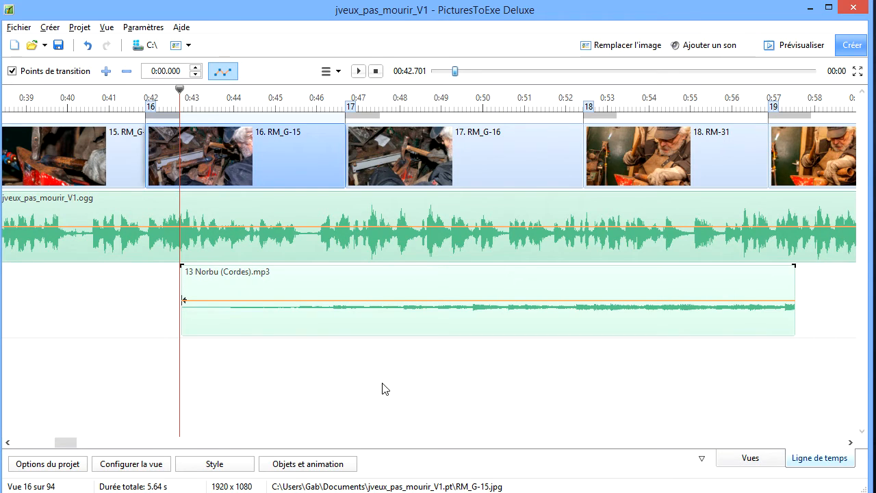
pyautogui.moveTo(183, 300); pyautogui.dragTo(160, 299)
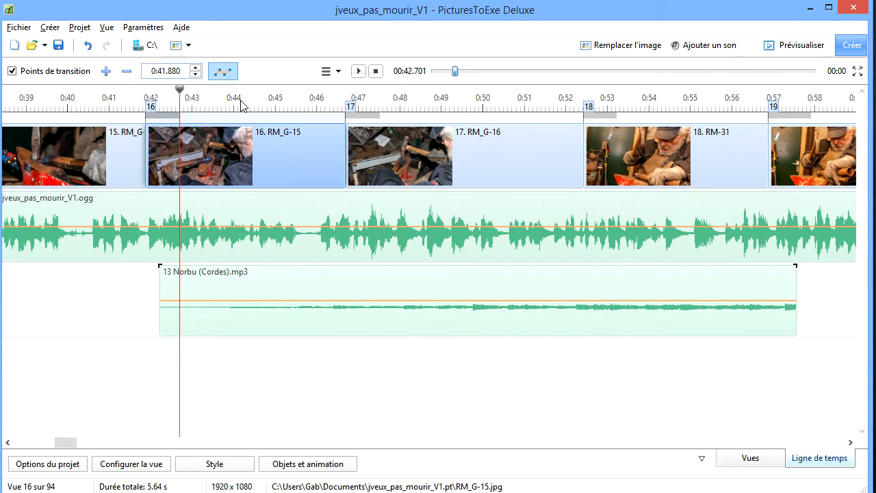
# Play the slideshow from slide 16 to hear both sound tracks together, and stop playback around the start of slide 19
pyautogui.click(358, 71)
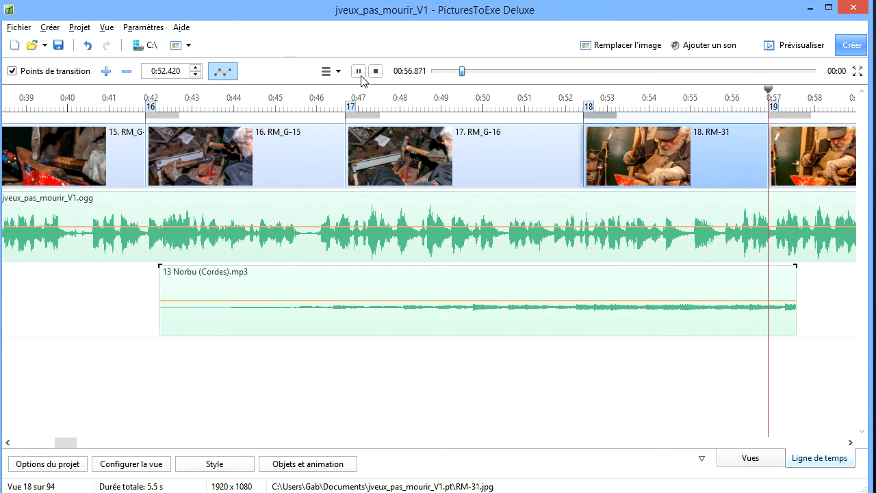
pyautogui.click(374, 72)
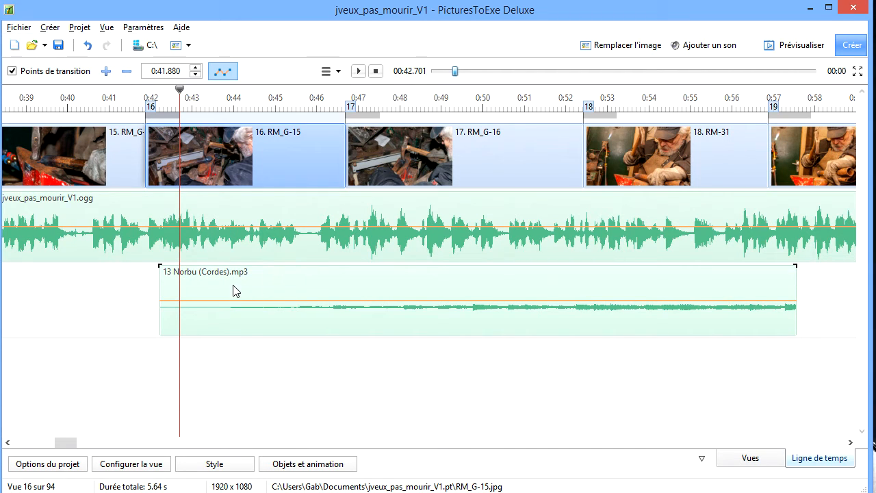
# Add two volume points near 0:44 on 13 Norbu (Cordes).mp3, raise the second to 155%, and play the passage from slide 16
pyautogui.click(246, 301)
pyautogui.click(376, 300)
pyautogui.click(233, 301)
pyautogui.click(249, 301)
pyautogui.moveTo(248, 304); pyautogui.dragTo(249, 281)
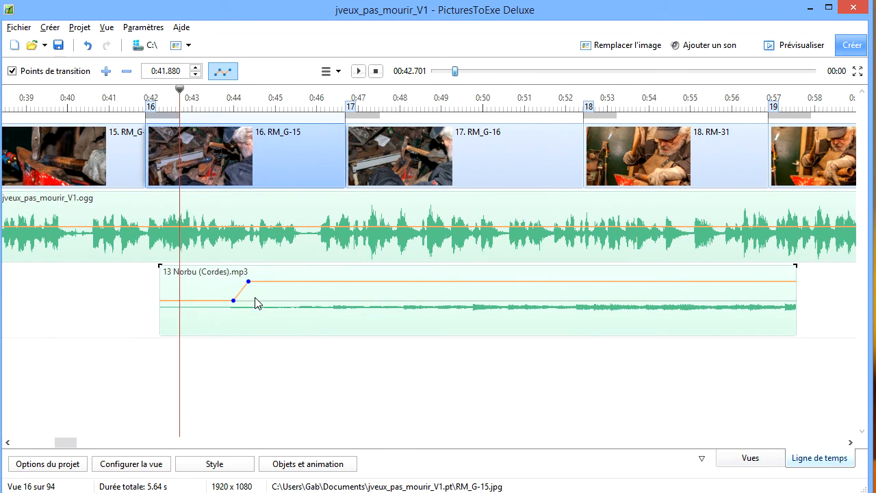
pyautogui.moveTo(247, 283)
pyautogui.click(358, 71)
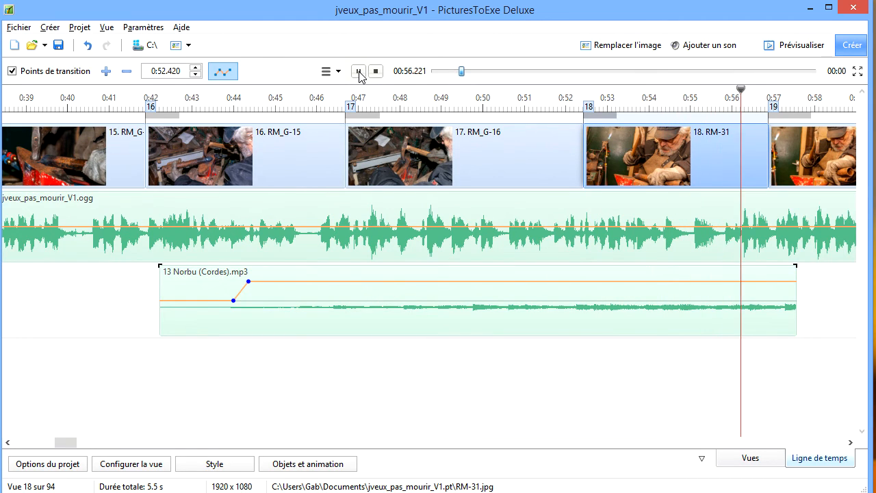
pyautogui.click(375, 71)
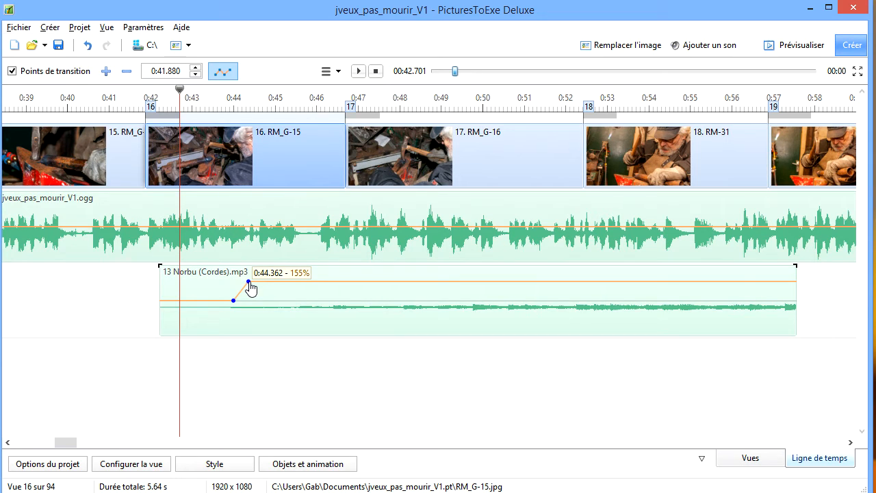
# Raise the second volume point of 13 Norbu (Cordes).mp3 to 194%, replaying the passage between the two adjustments
pyautogui.moveTo(249, 282); pyautogui.dragTo(250, 272)
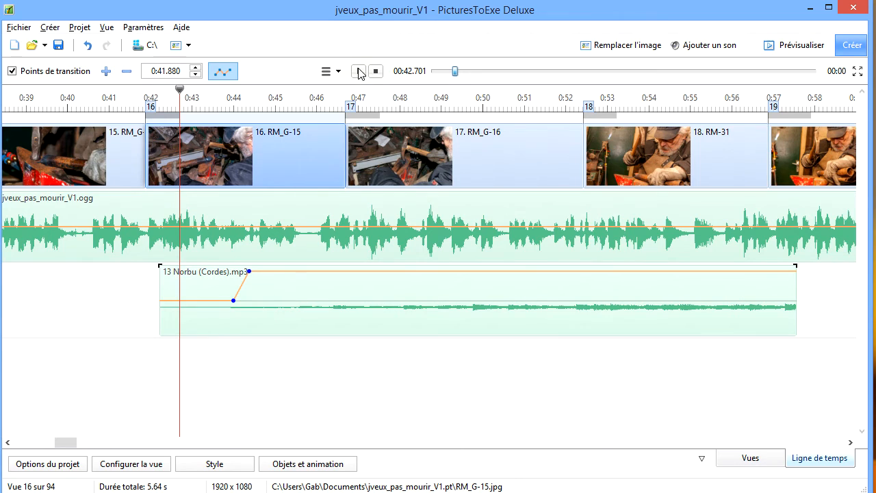
pyautogui.click(359, 71)
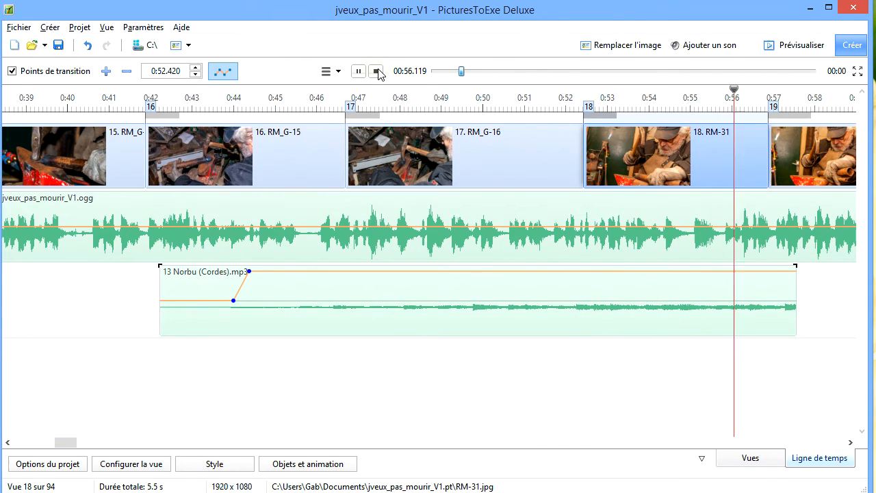
pyautogui.click(377, 71)
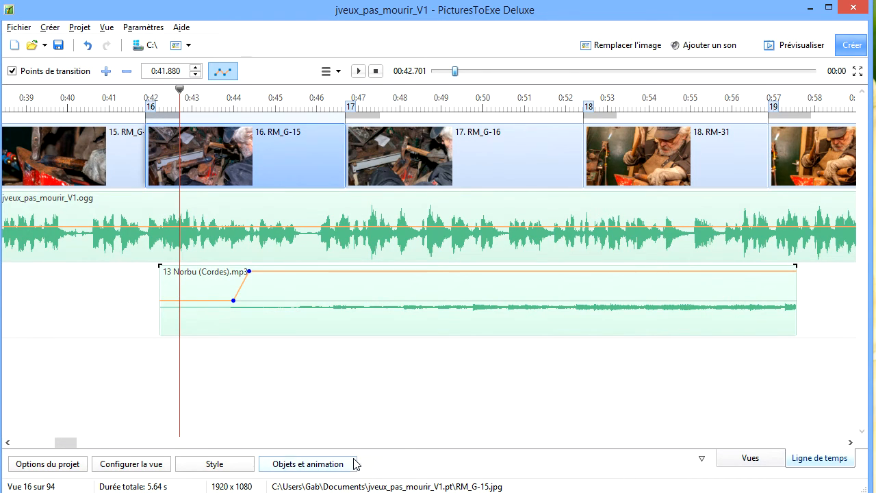
pyautogui.moveTo(248, 272); pyautogui.dragTo(251, 274)
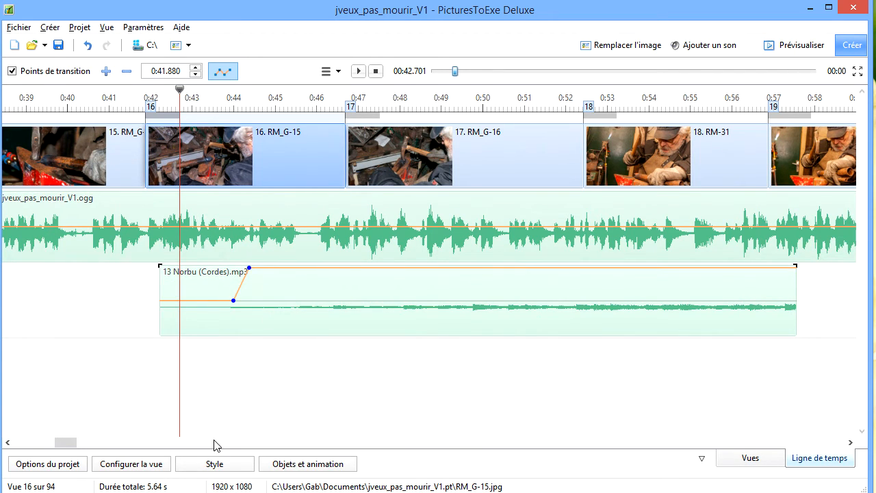
# Fade out the end of 13 Norbu (Cordes).mp3 from a volume point at about 0:56.3 to one at the lowest level at about 0:57.3
pyautogui.moveTo(66, 442); pyautogui.dragTo(72, 443)
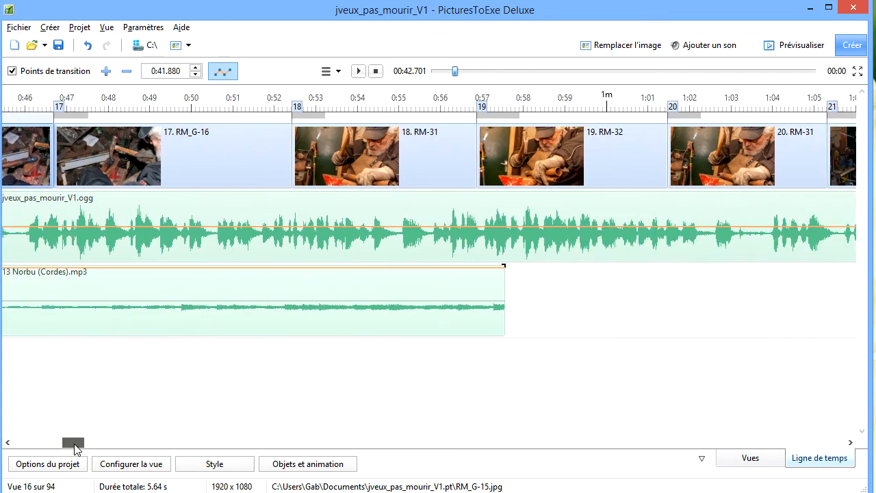
pyautogui.click(453, 268)
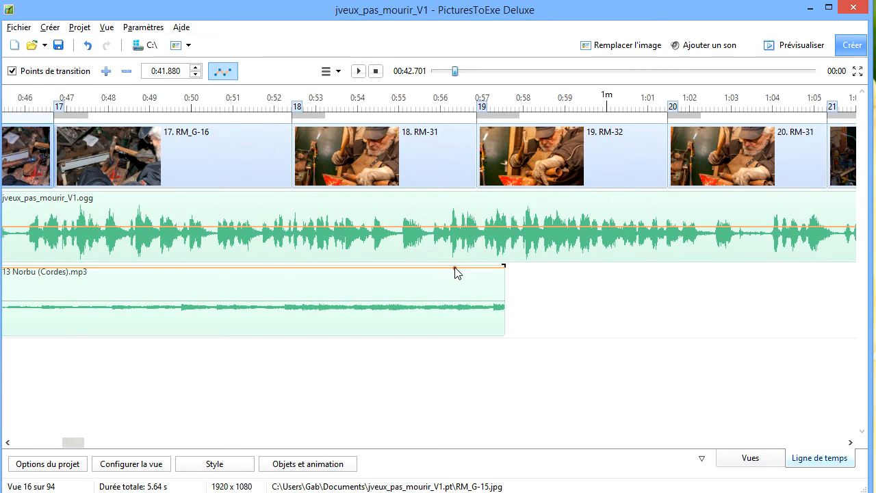
pyautogui.click(455, 268)
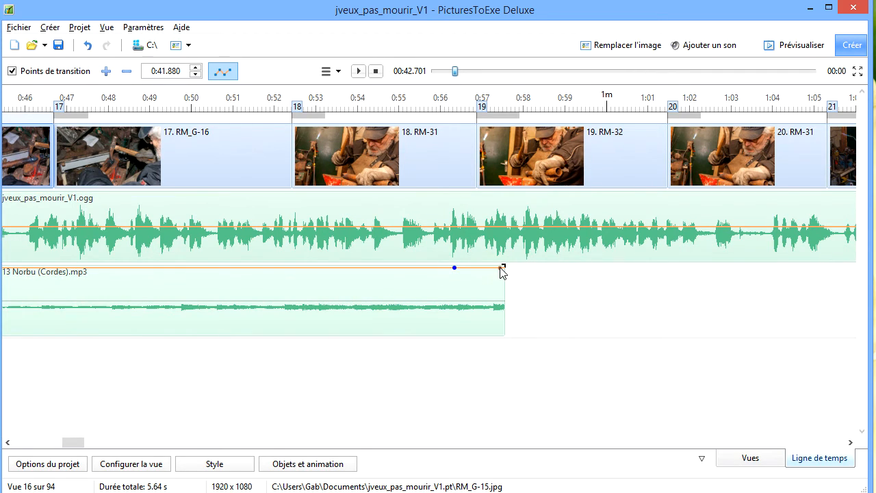
pyautogui.moveTo(500, 267); pyautogui.dragTo(501, 303)
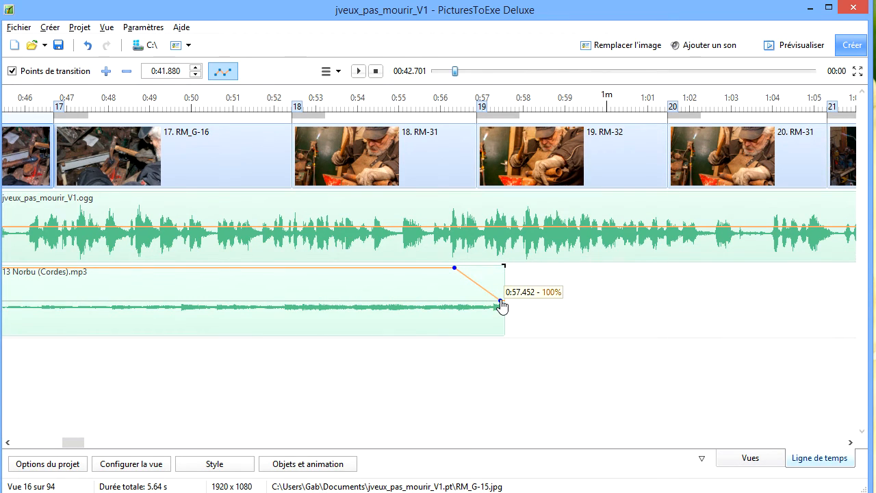
pyautogui.moveTo(501, 305); pyautogui.dragTo(497, 338)
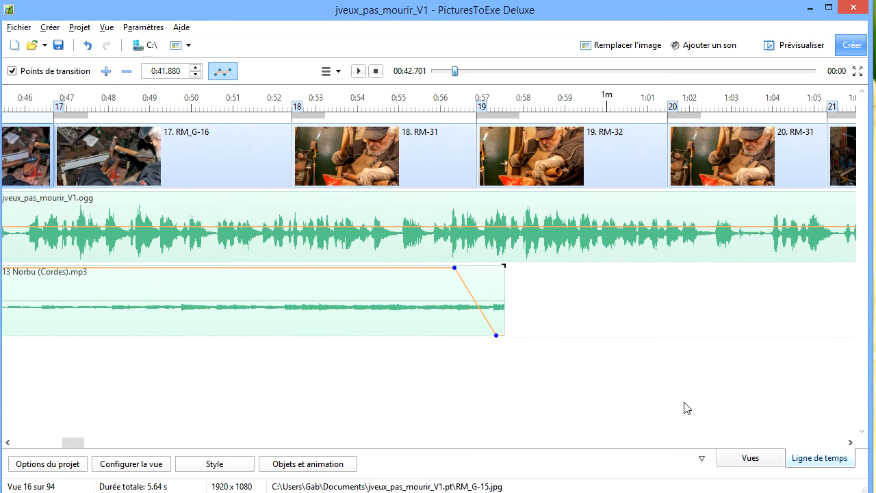
pyautogui.moveTo(76, 443)
pyautogui.mouseDown()
pyautogui.moveTo(61, 450)
pyautogui.moveTo(68, 445)
pyautogui.mouseUp()
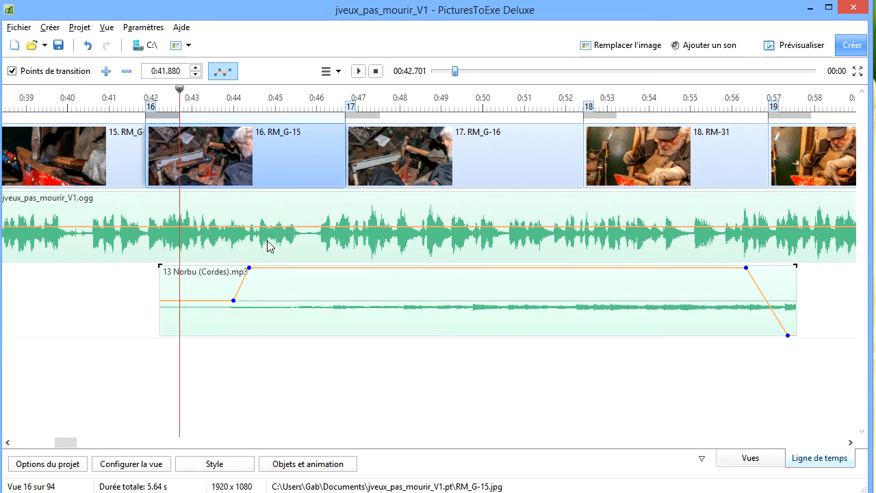
pyautogui.click(375, 72)
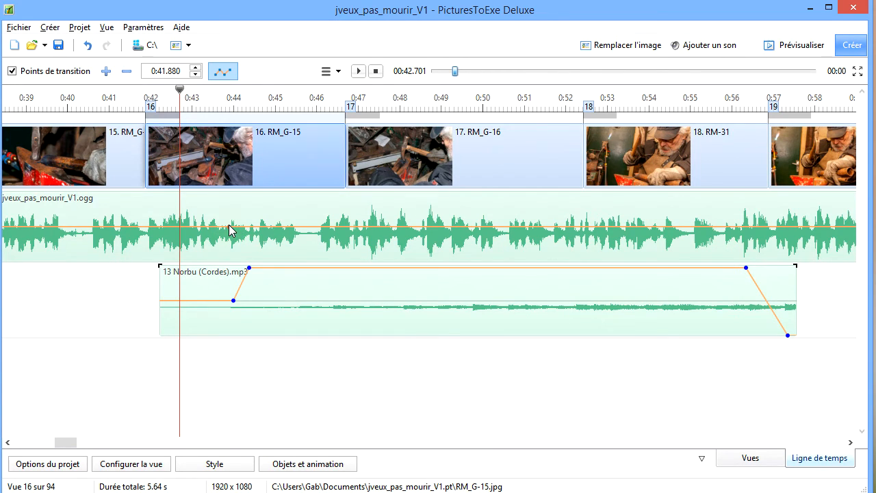
# Slightly lower the volume of jveux_pas_mourir_V1.ogg between about 0:44.4 and 0:56.3, using four points and restoring the original level at about 0:57
pyautogui.click(230, 227)
pyautogui.moveTo(261, 227)
pyautogui.mouseDown()
pyautogui.moveTo(262, 236)
pyautogui.moveTo(250, 236)
pyautogui.mouseUp()
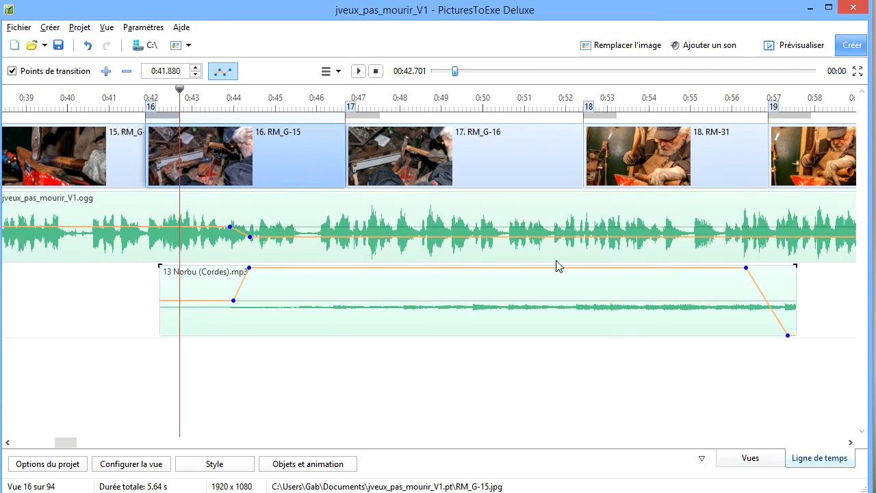
pyautogui.click(747, 237)
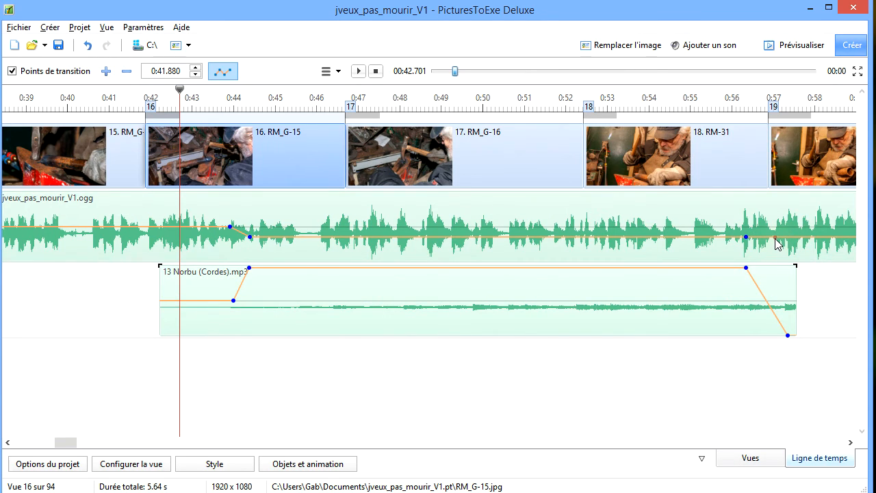
pyautogui.click(775, 238)
pyautogui.moveTo(775, 238); pyautogui.dragTo(776, 228)
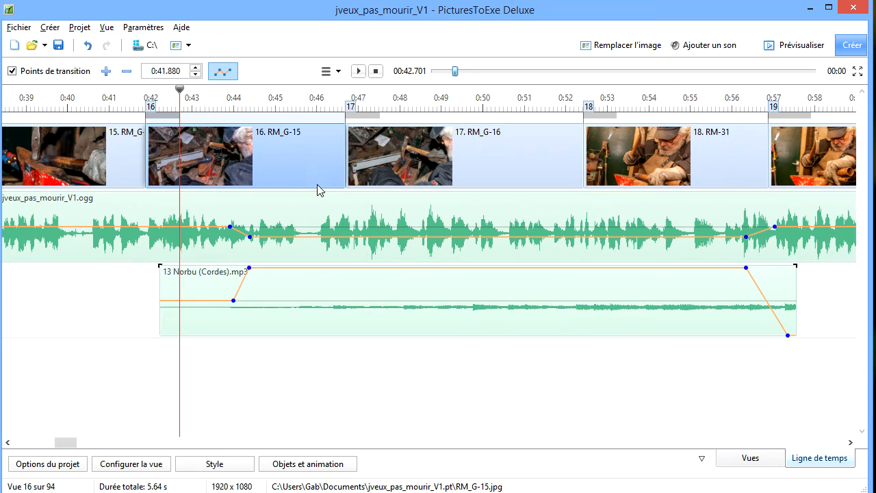
# Play the slideshow from slide 16 to check the balance between the lowered main sound and the second track, and stop playback
pyautogui.click(358, 71)
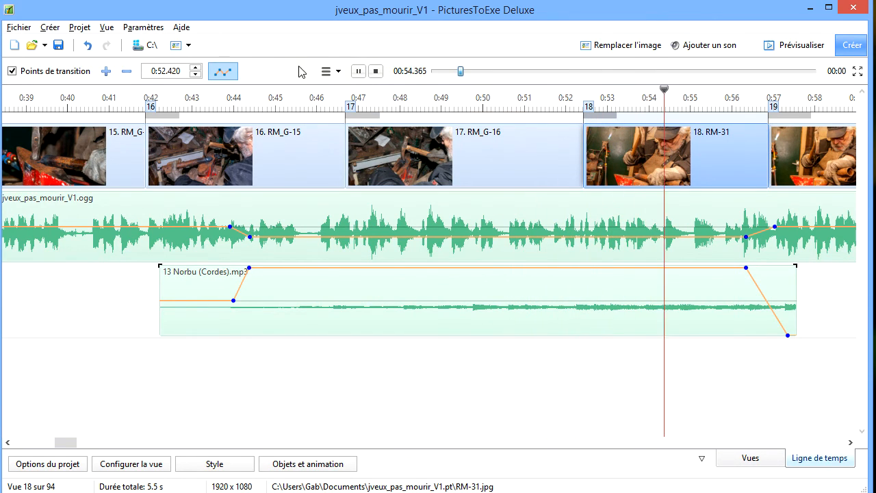
pyautogui.click(359, 72)
pyautogui.click(375, 72)
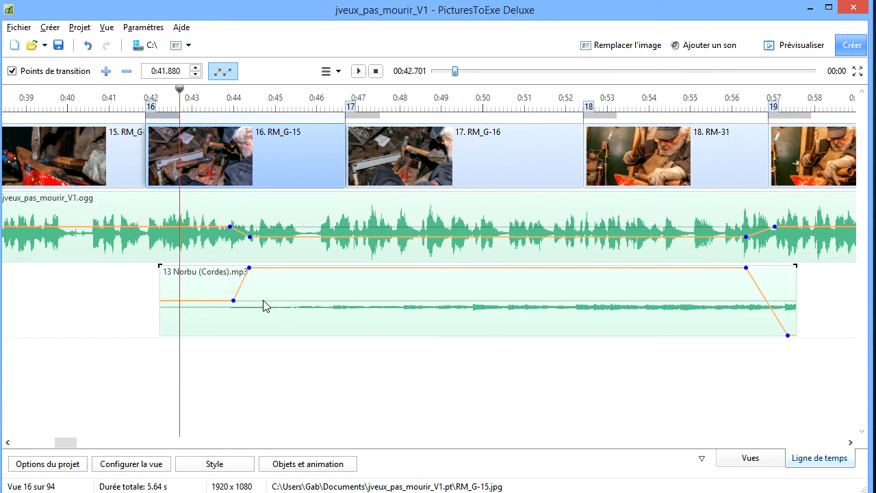
# Lower the overall volume of 13 Norbu (Cordes).mp3 to 50% in the project's sound options and apply the change
pyautogui.moveTo(250, 272)
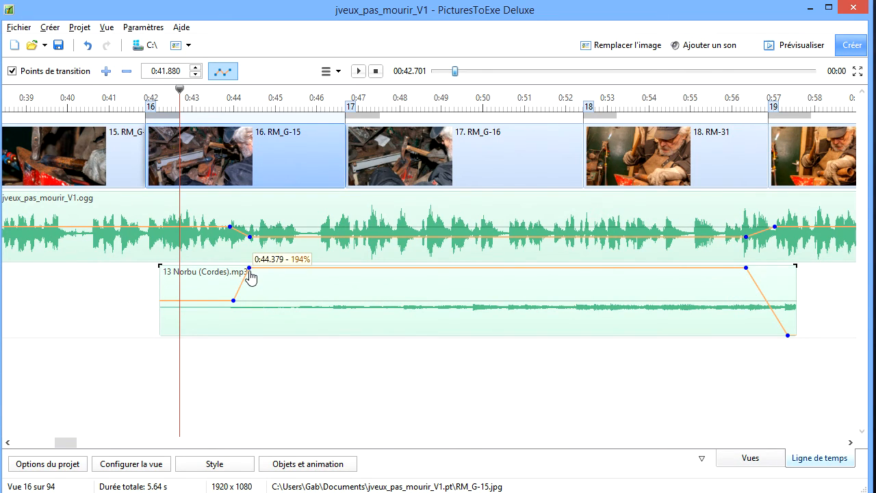
pyautogui.moveTo(233, 308)
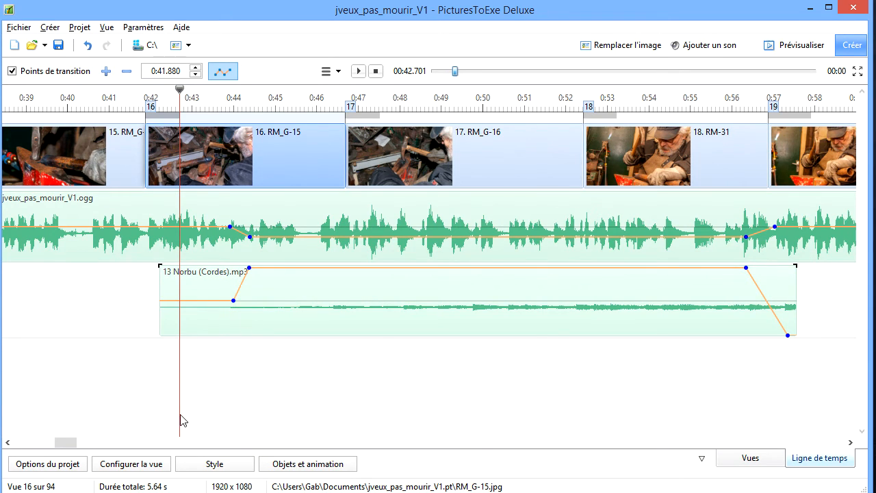
pyautogui.click(66, 467)
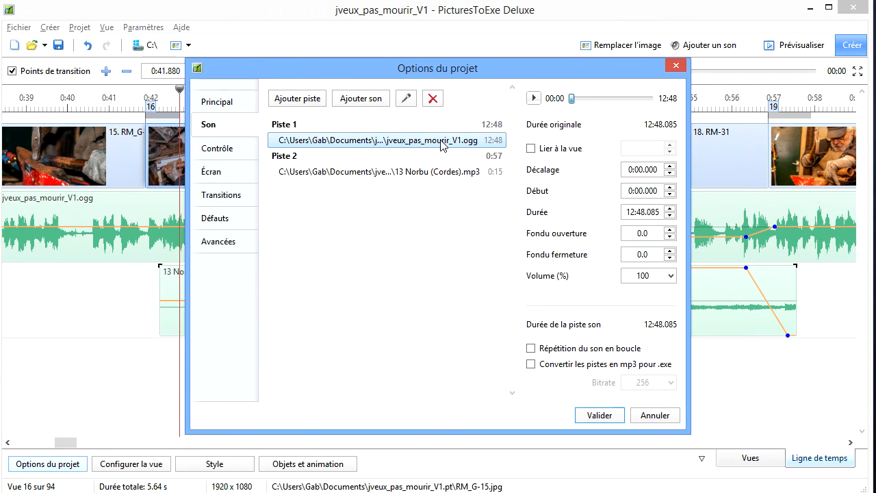
pyautogui.click(408, 177)
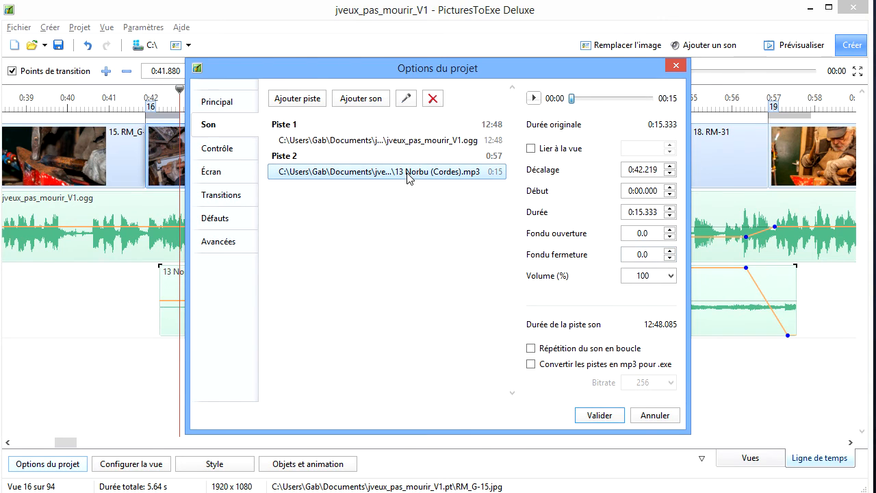
pyautogui.click(670, 276)
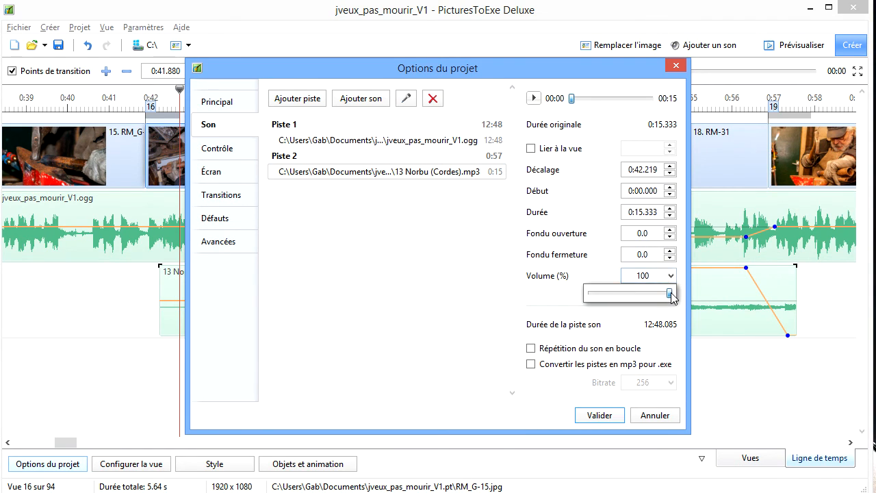
pyautogui.moveTo(669, 293); pyautogui.dragTo(637, 293)
pyautogui.click(606, 416)
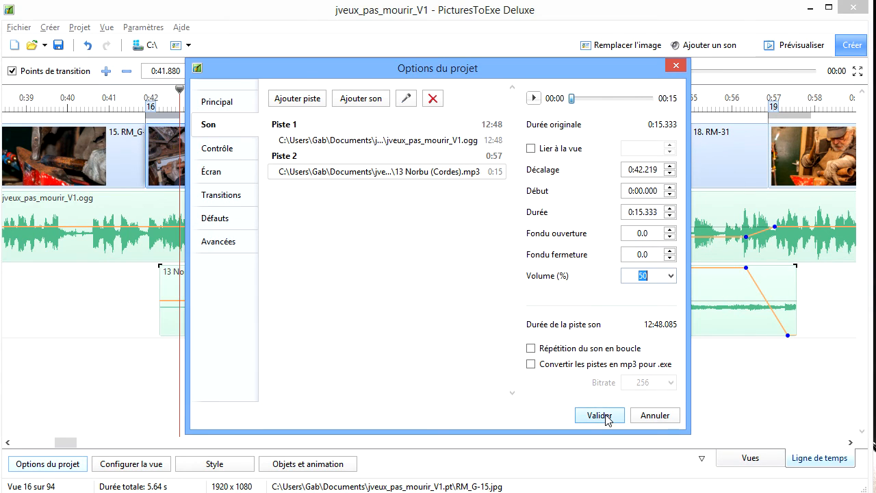
pyautogui.click(605, 416)
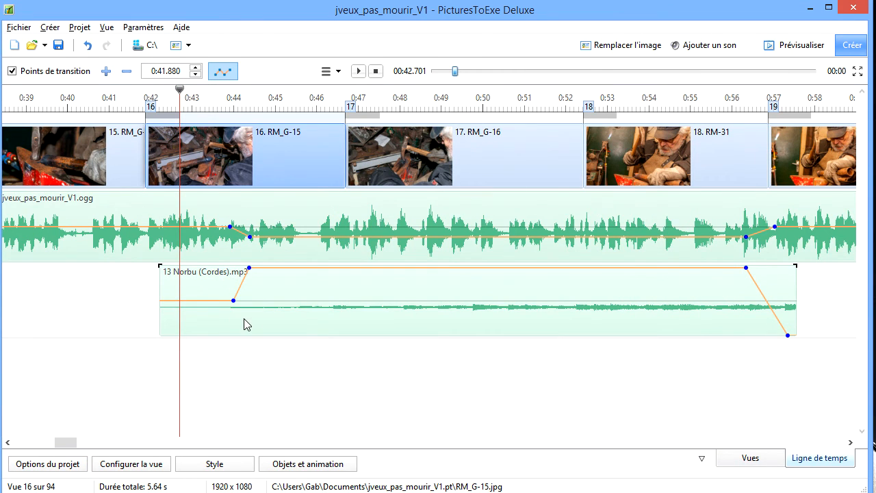
# Restore the overall volume of 13 Norbu (Cordes).mp3 to its maximum in the project's sound options and apply the change
pyautogui.moveTo(234, 309)
pyautogui.click(71, 468)
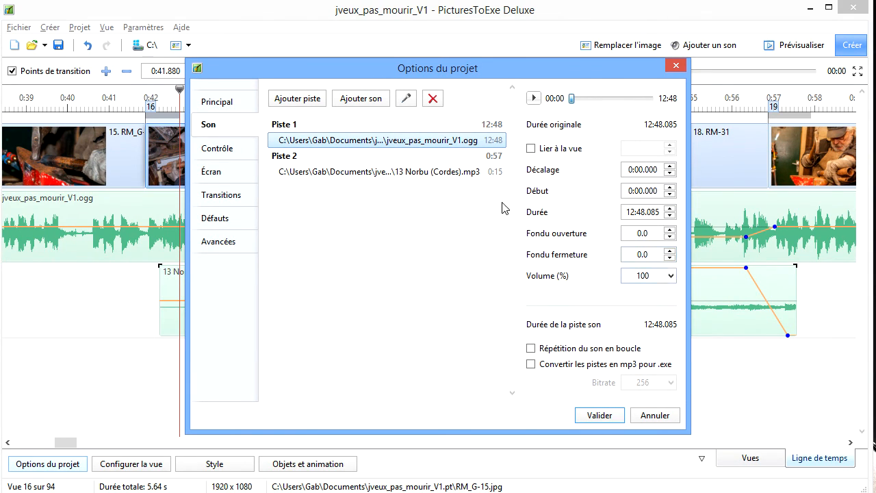
pyautogui.click(441, 176)
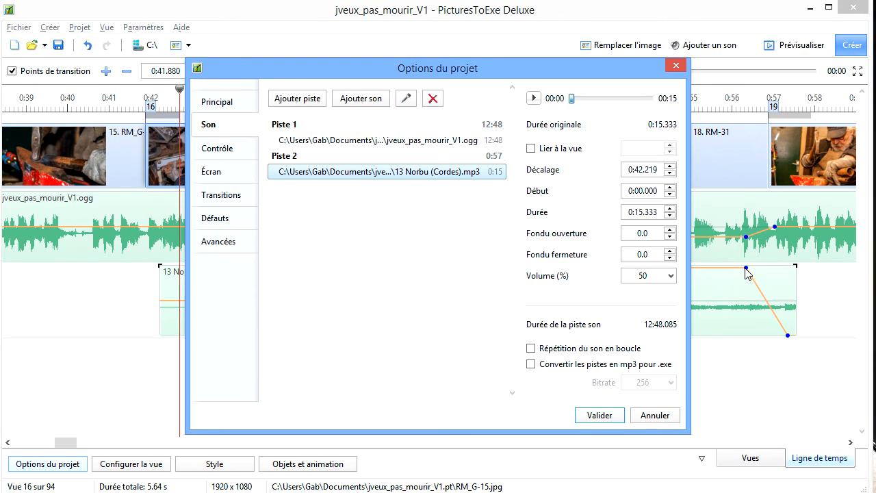
pyautogui.click(670, 276)
pyautogui.moveTo(629, 293); pyautogui.dragTo(681, 308)
pyautogui.click(607, 416)
pyautogui.click(605, 417)
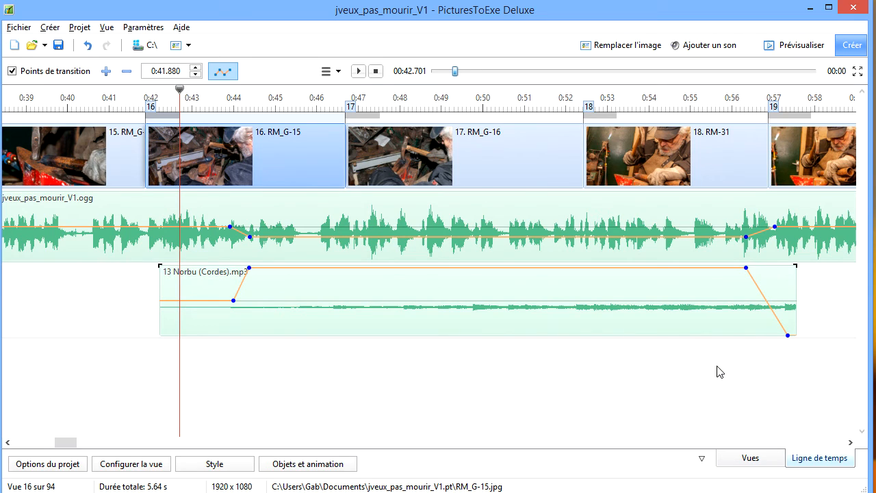
# Delete all four volume points from 13 Norbu (Cordes).mp3 on the timeline, starting from the last one
pyautogui.moveTo(788, 337)
pyautogui.doubleClick(788, 337)
pyautogui.doubleClick(746, 271)
pyautogui.doubleClick(250, 271)
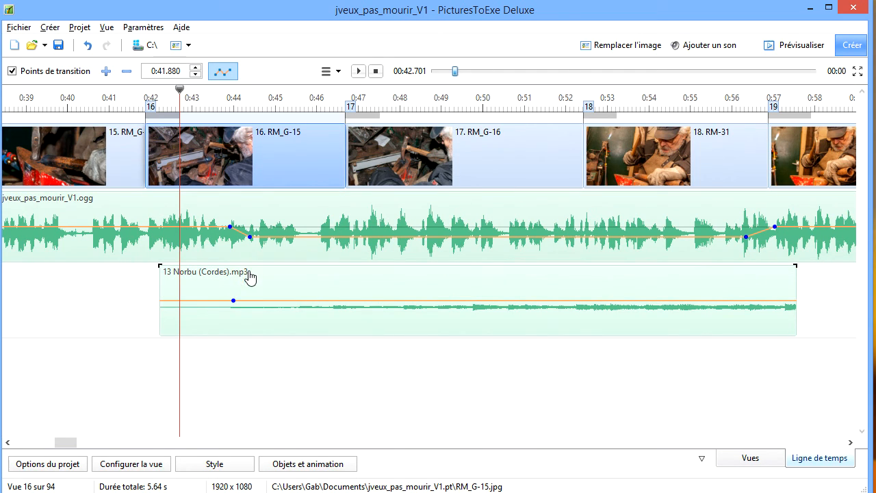
pyautogui.doubleClick(234, 302)
# Delete the volume points from jveux_pas_mourir_V1.ogg, starting with the two at about 0:44 and 0:44.4
pyautogui.moveTo(232, 228)
pyautogui.rightClick(232, 228)
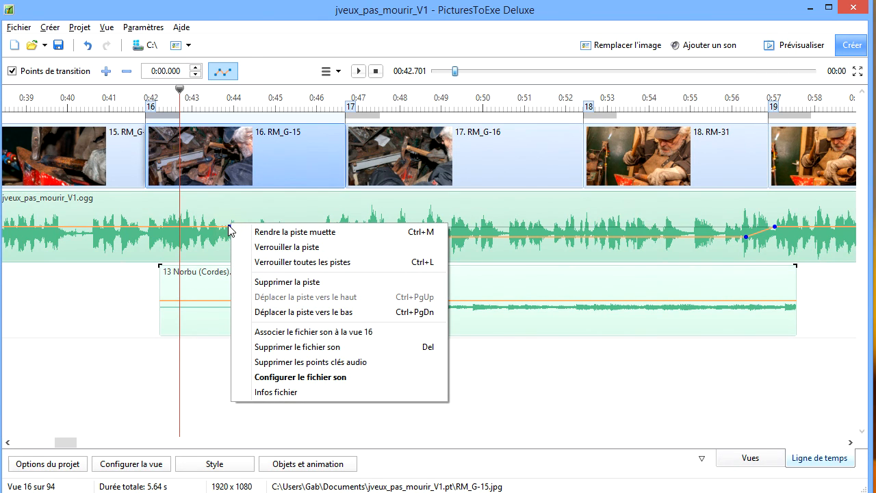
pyautogui.doubleClick(229, 226)
pyautogui.doubleClick(249, 237)
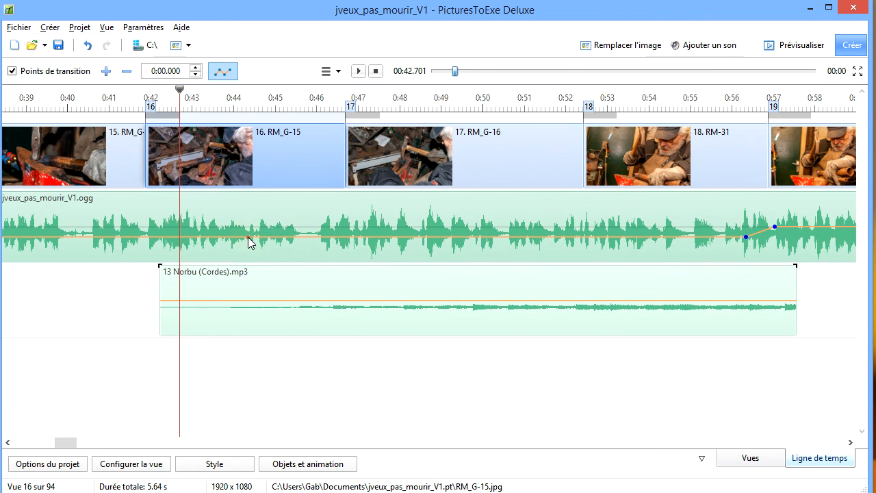